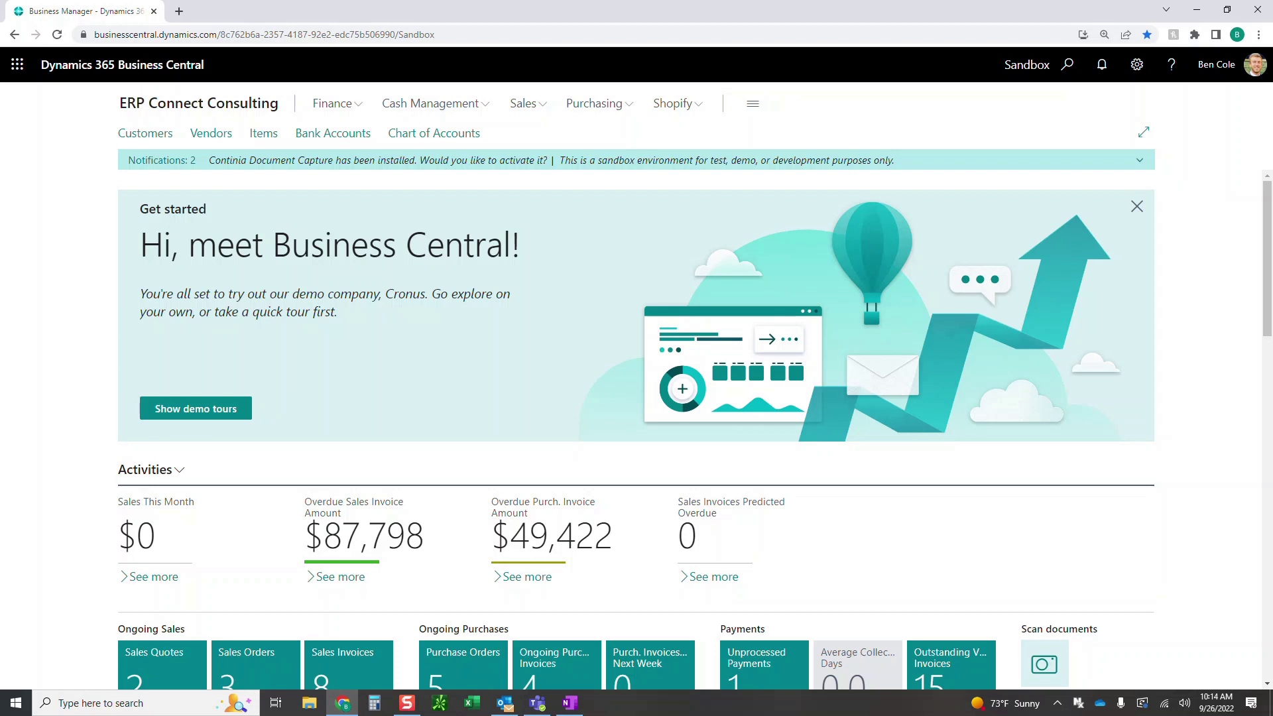
Search for 'customer ledger entries' with Alt+Q and open the Customer Ledger Entries list
key(alt+q)
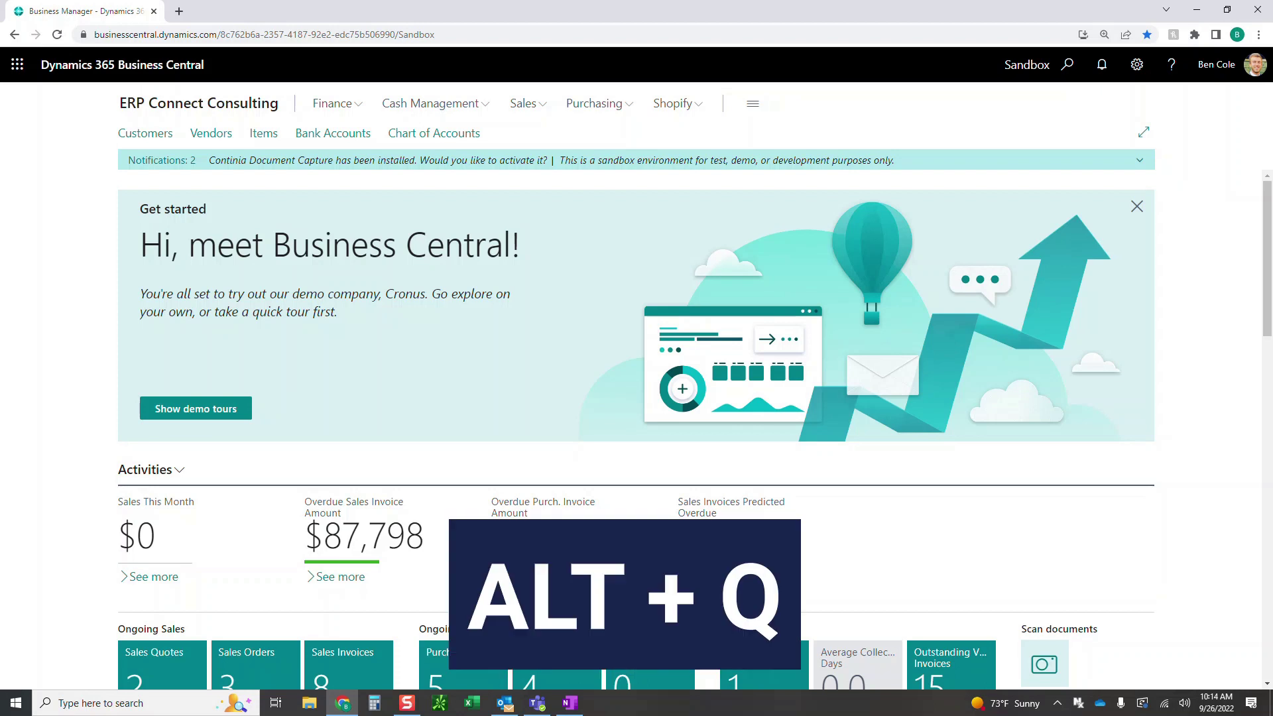
key(alt+q)
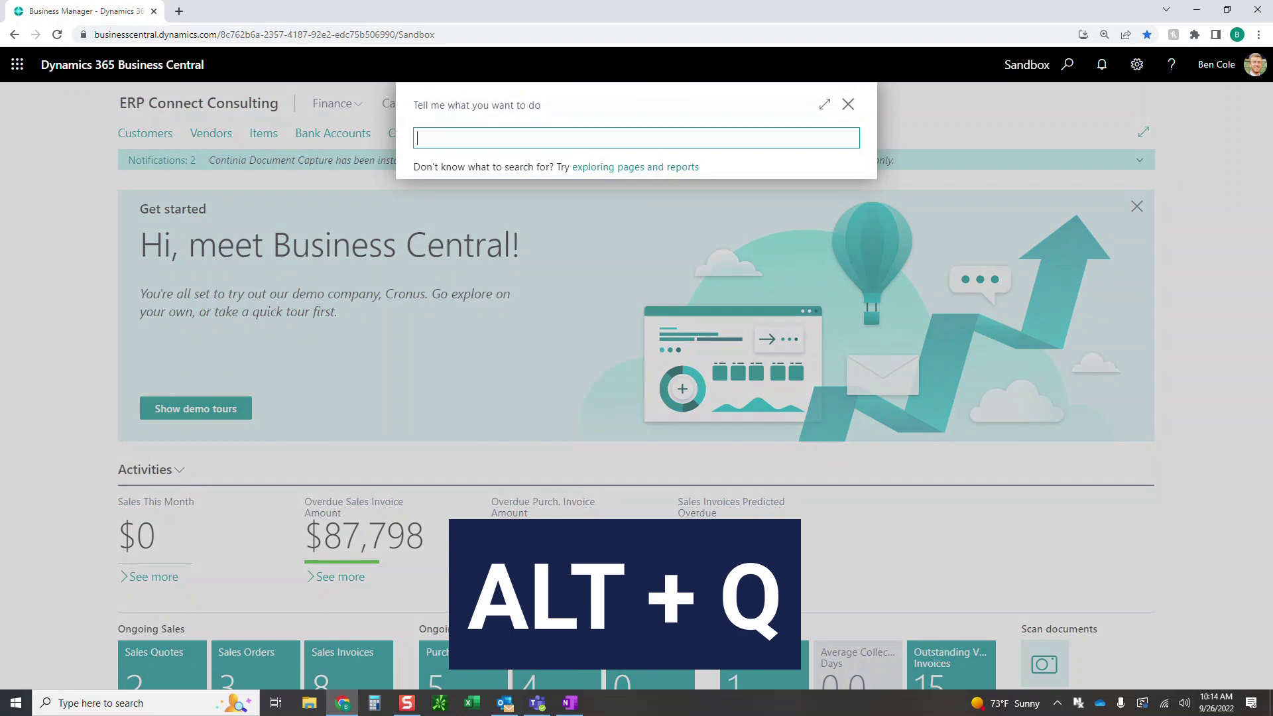
text(customer ledger entries)
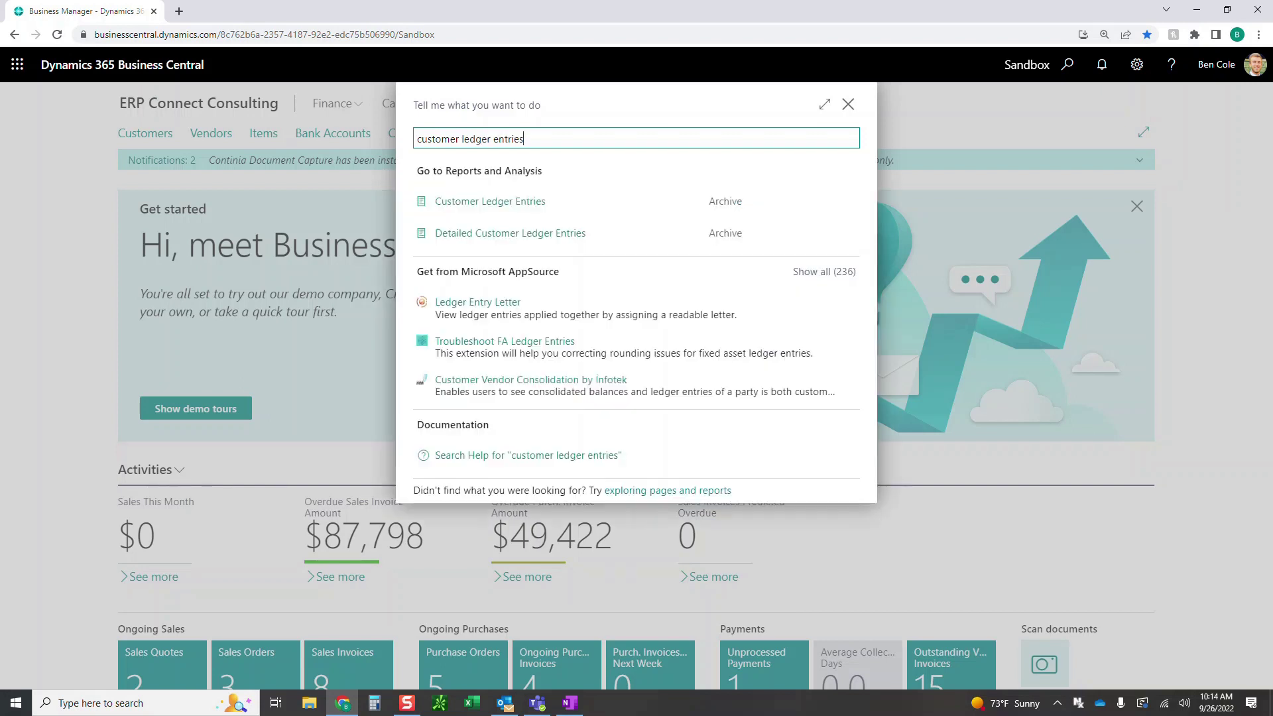
key(Down)
key(Down)
key(Down)
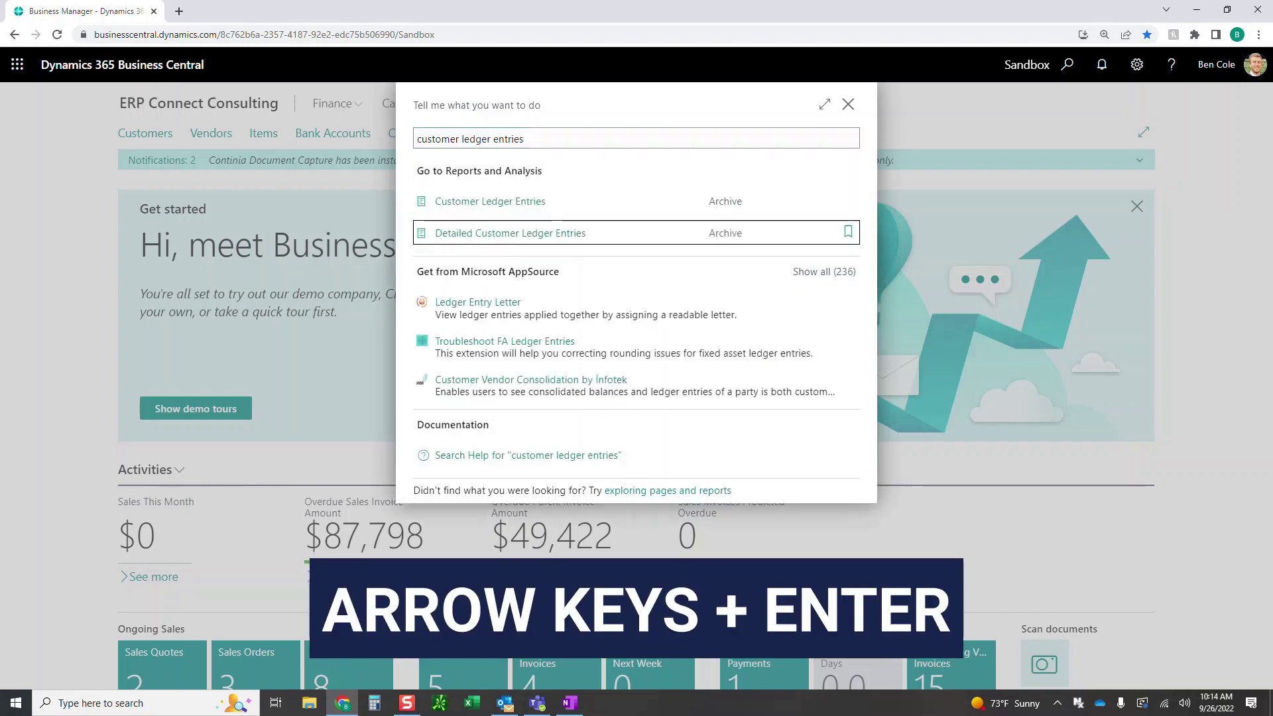
key(Up)
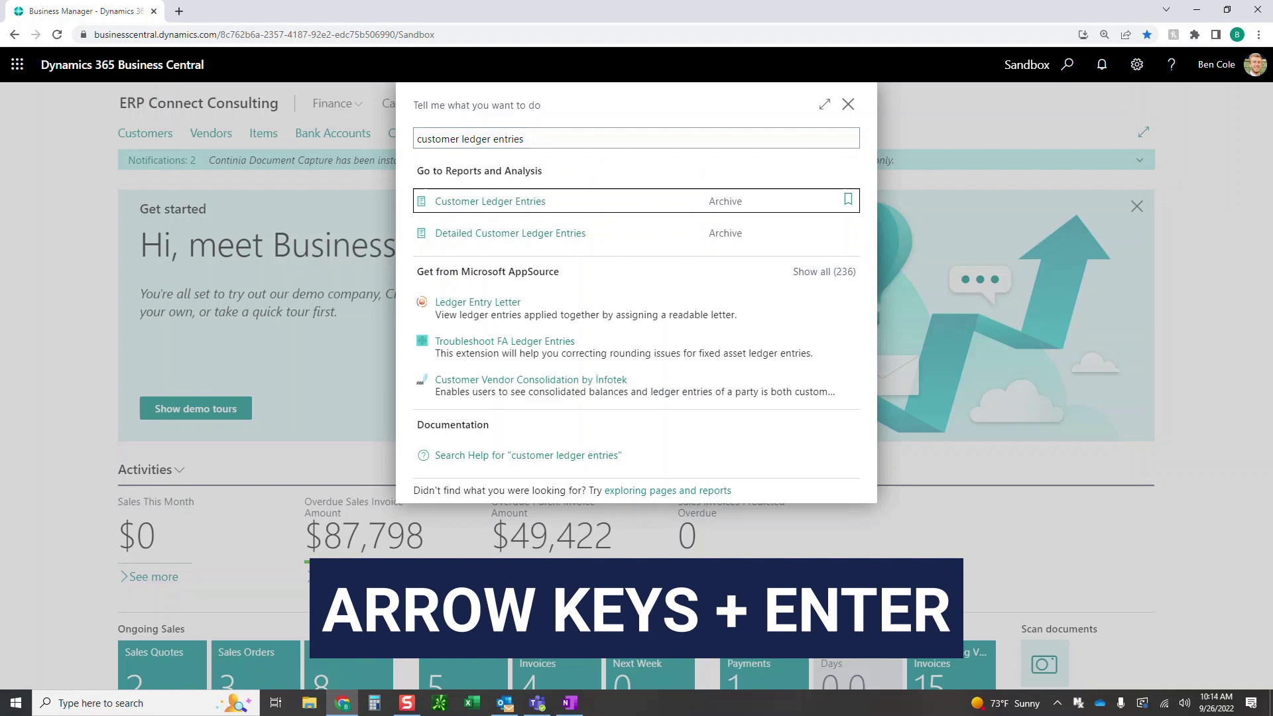
key(Return)
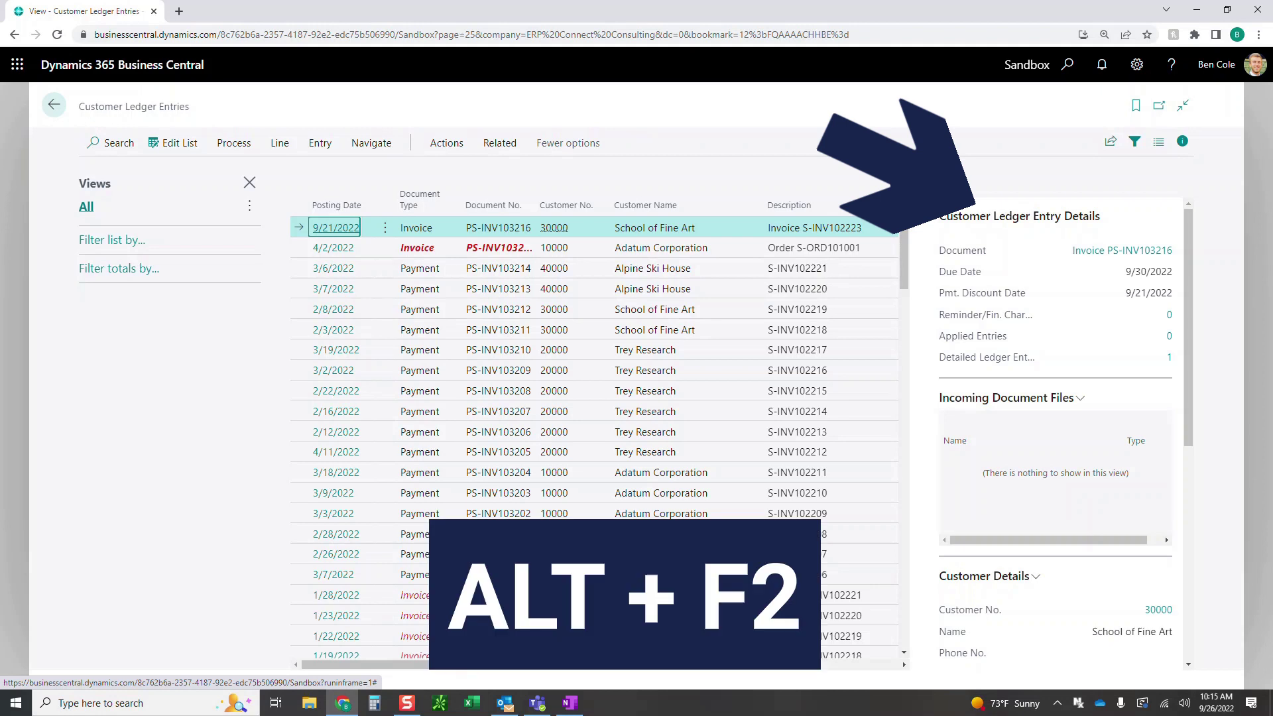
Toggle the entry details FactBox off, on and off again with Alt+F2, leaving it hidden
key(alt+F2)
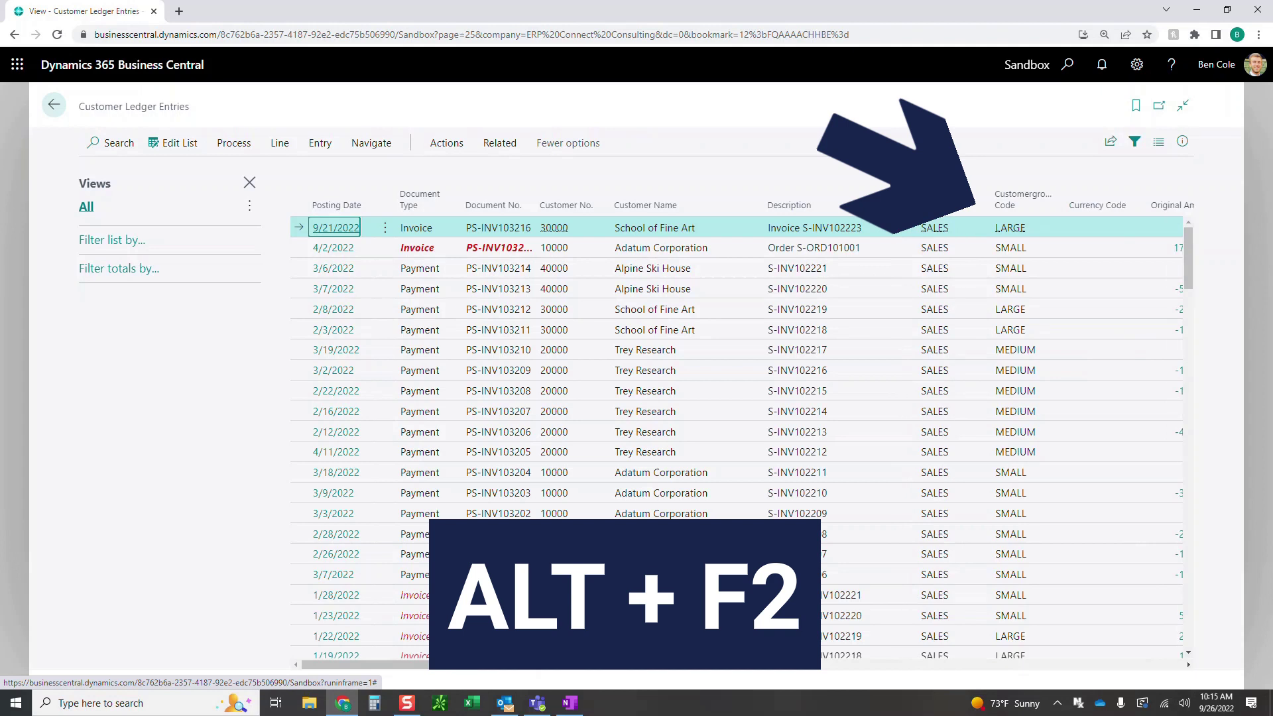
key(alt+F2)
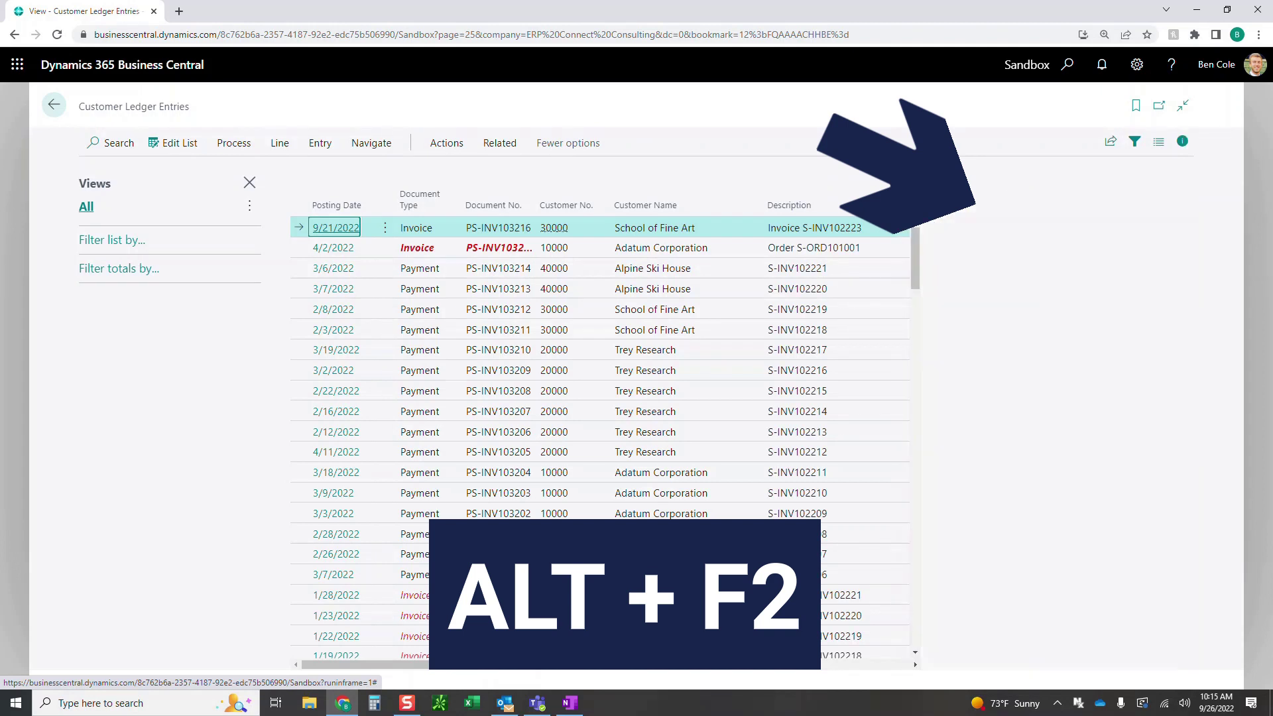
key(alt+F2)
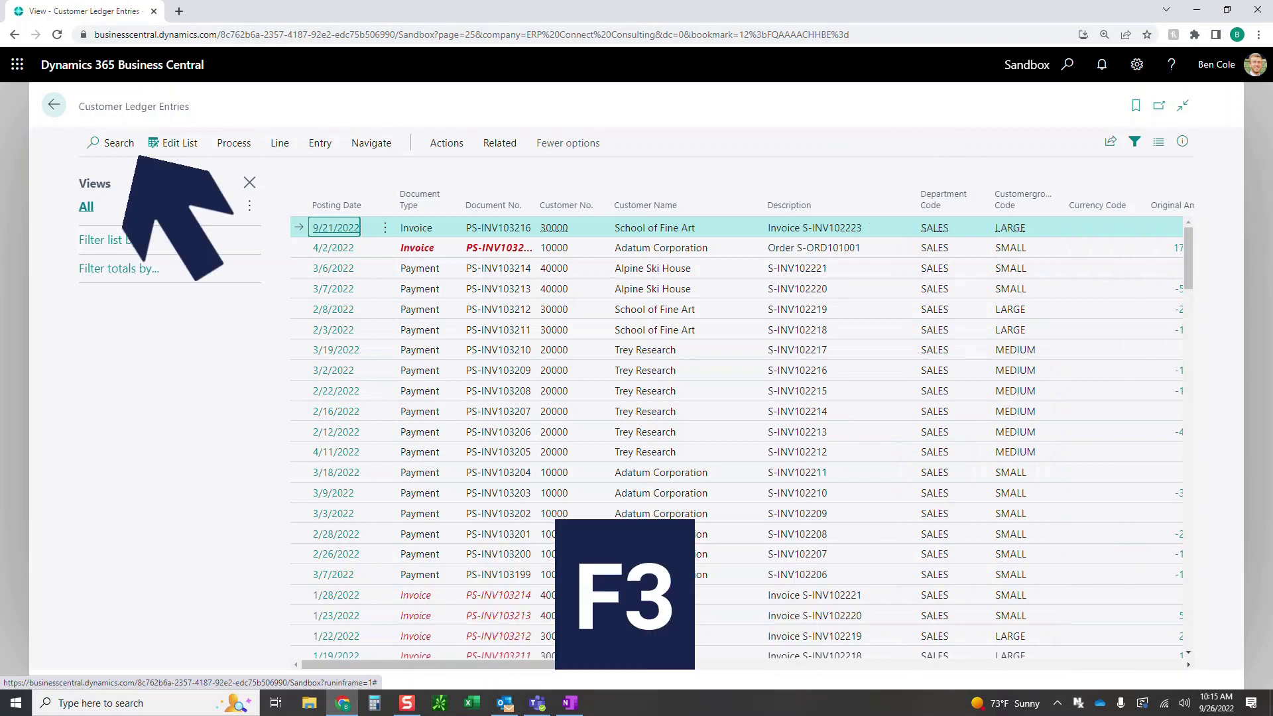
Search the ledger list for 'school' and move focus into the first entry row
key(F3)
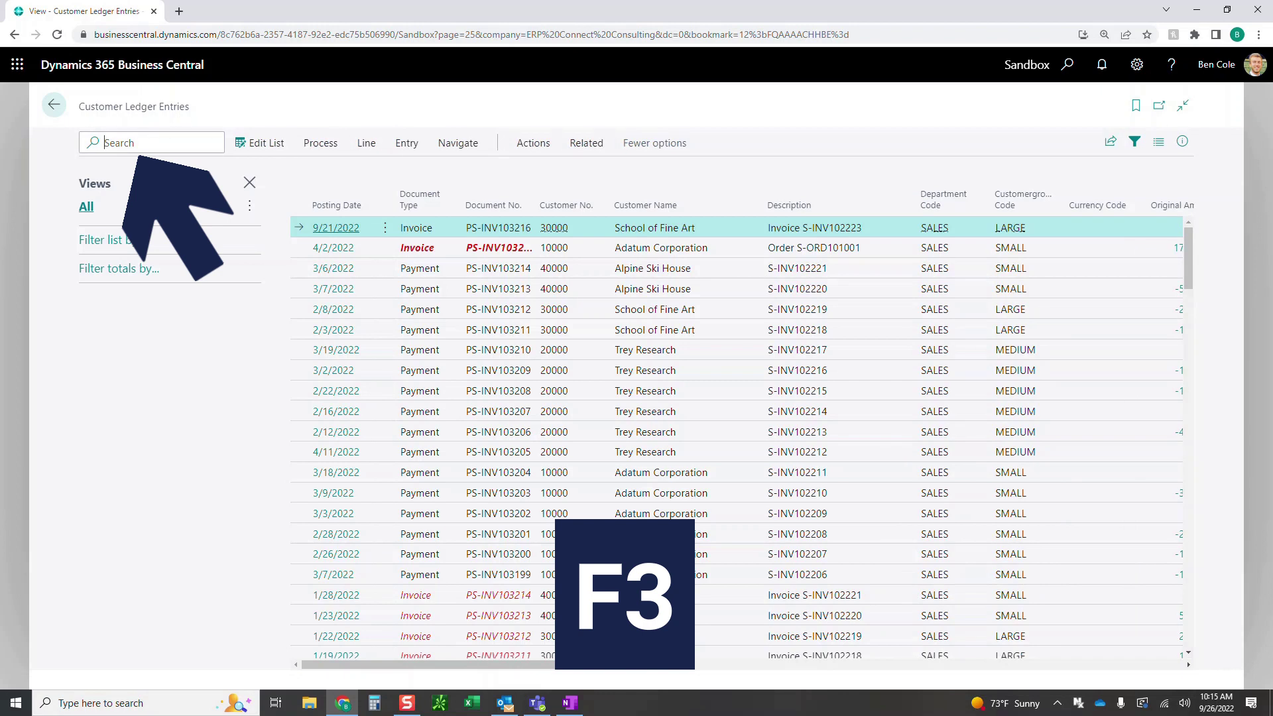
text(school)
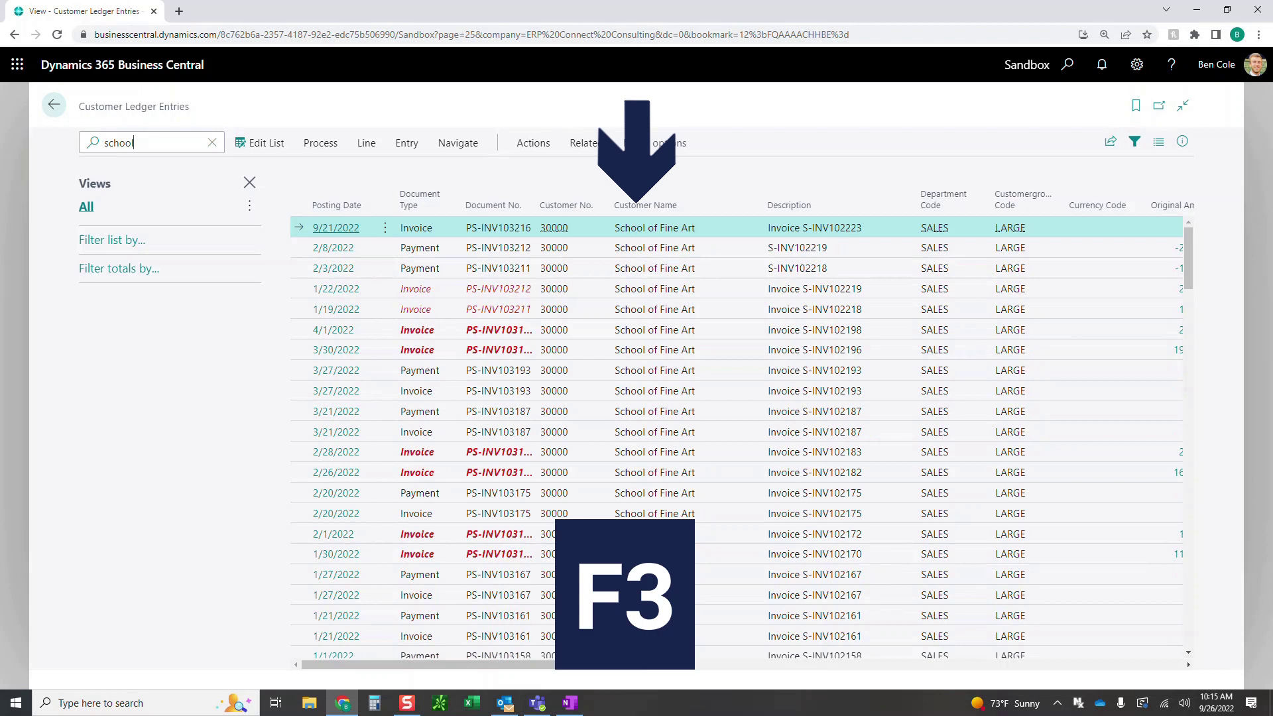
key(Tab)
key(Tab)
key(Tab)
key(Tab)
key(Tab)
key(Tab)
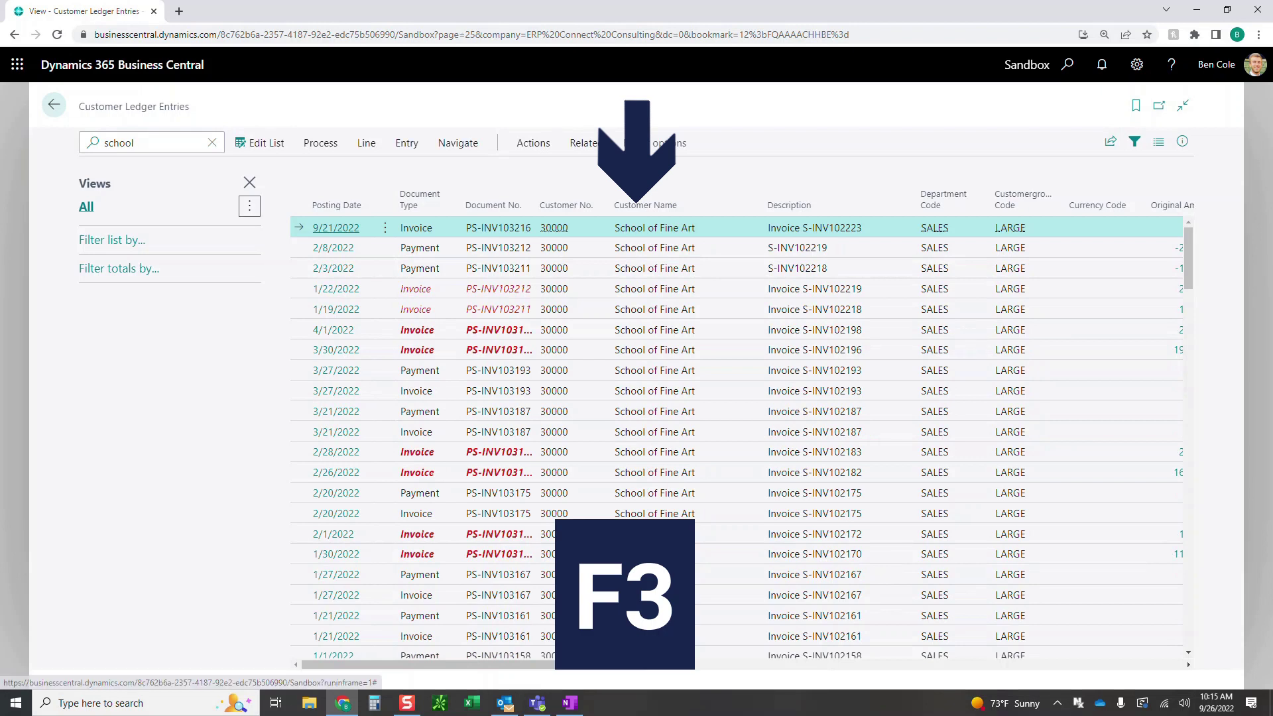
key(Tab)
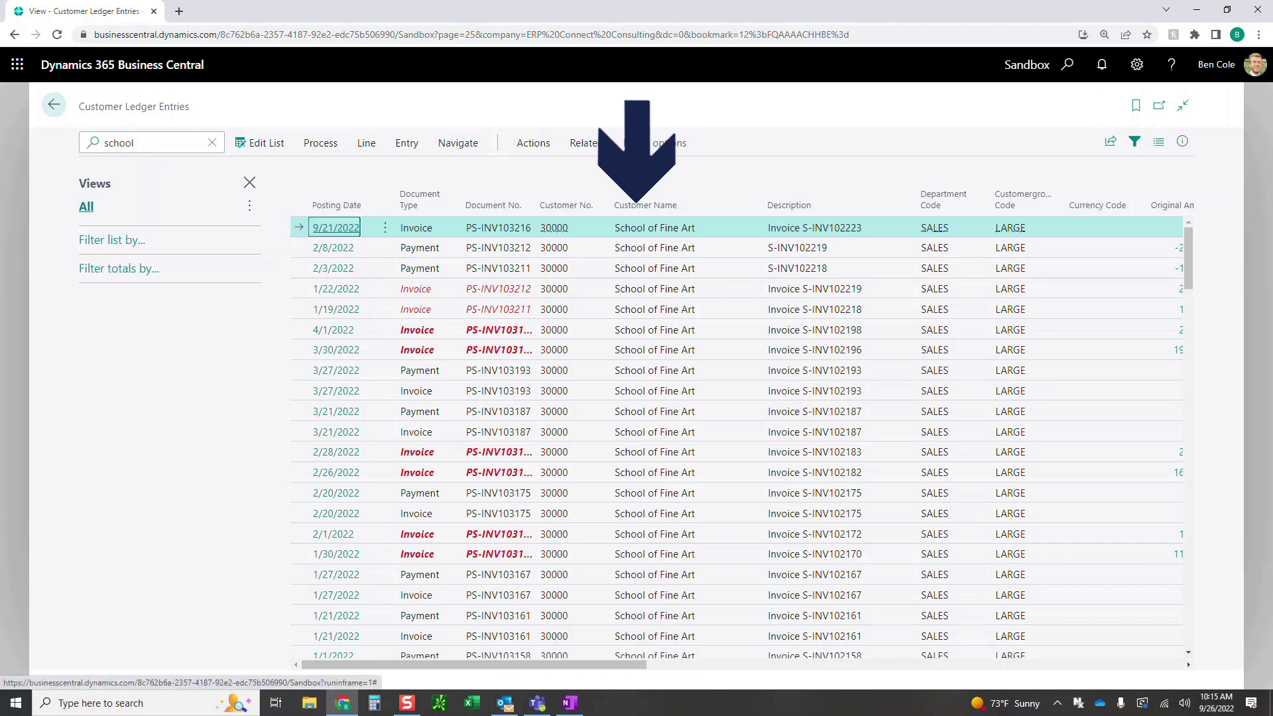
Filter the Document Type column to Invoice from the 1/22/2022 invoice row
key(Tab)
key(Tab)
key(Down)
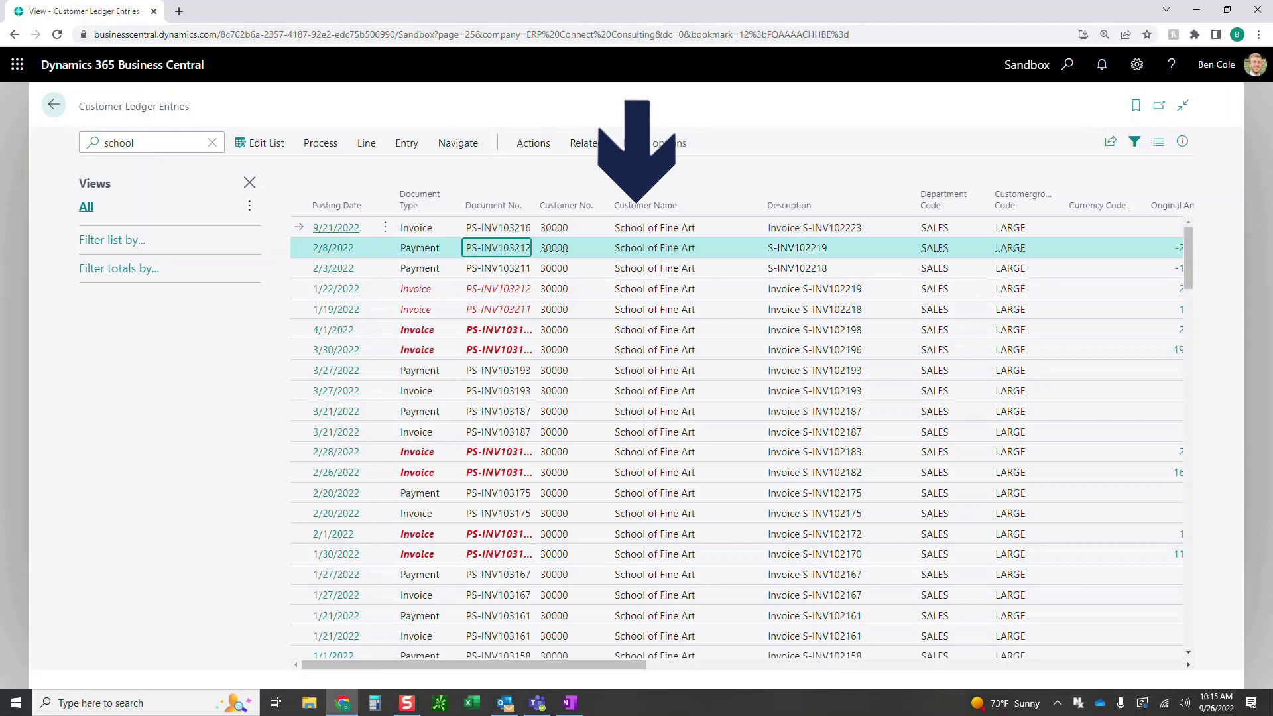
key(Down)
key(Down)
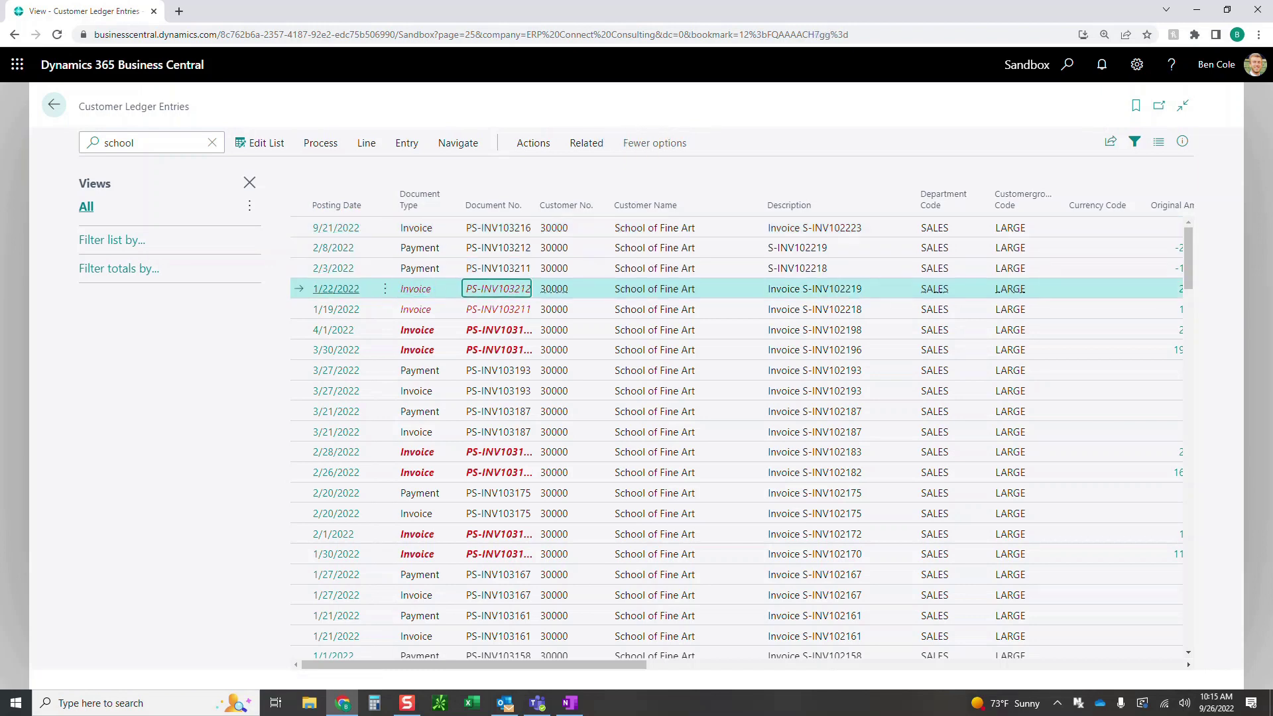
key(Down)
key(Down)
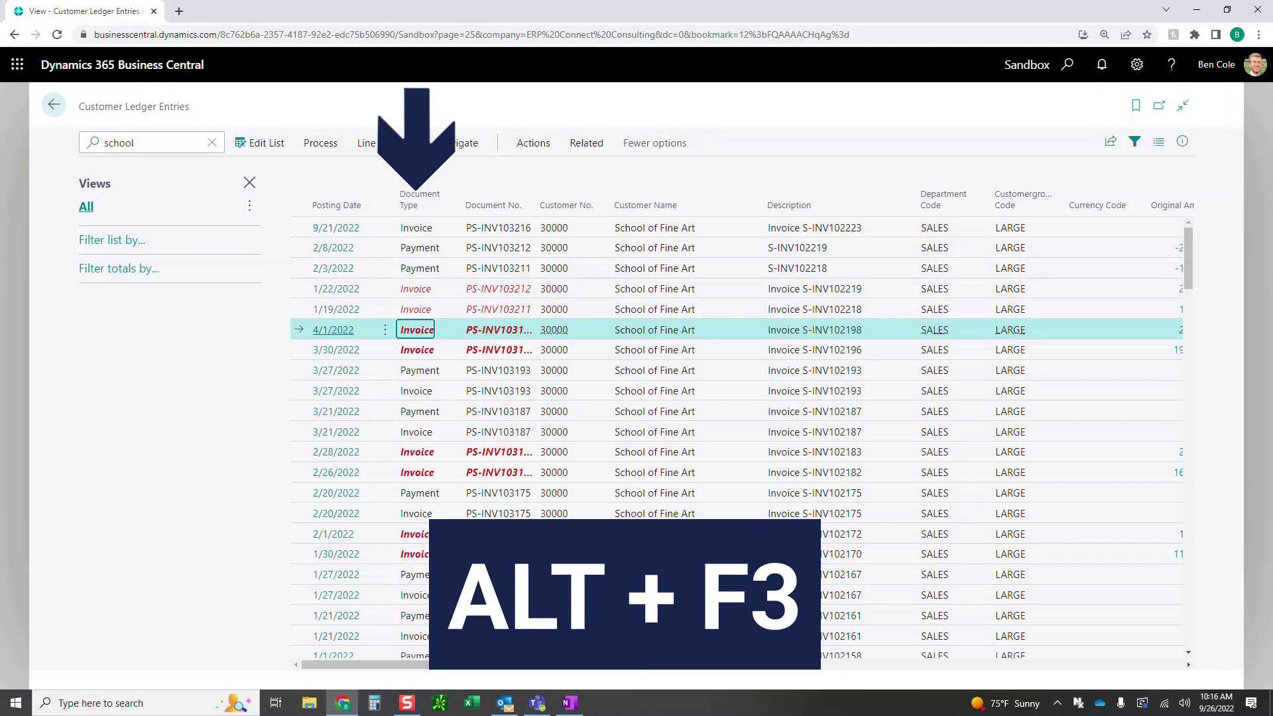
key(alt+F3)
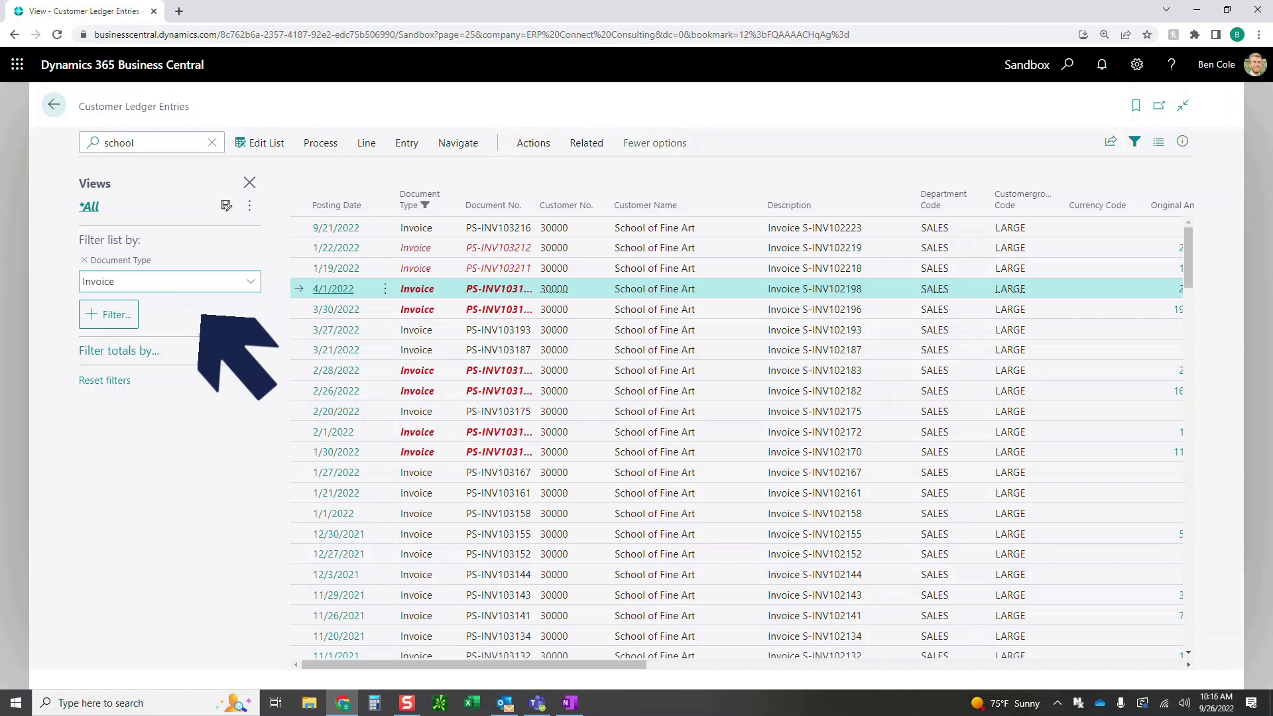
Sort the invoices by Posting Date descending so 9/21/2022 appears first
key(Tab)
key(Tab)
key(Tab)
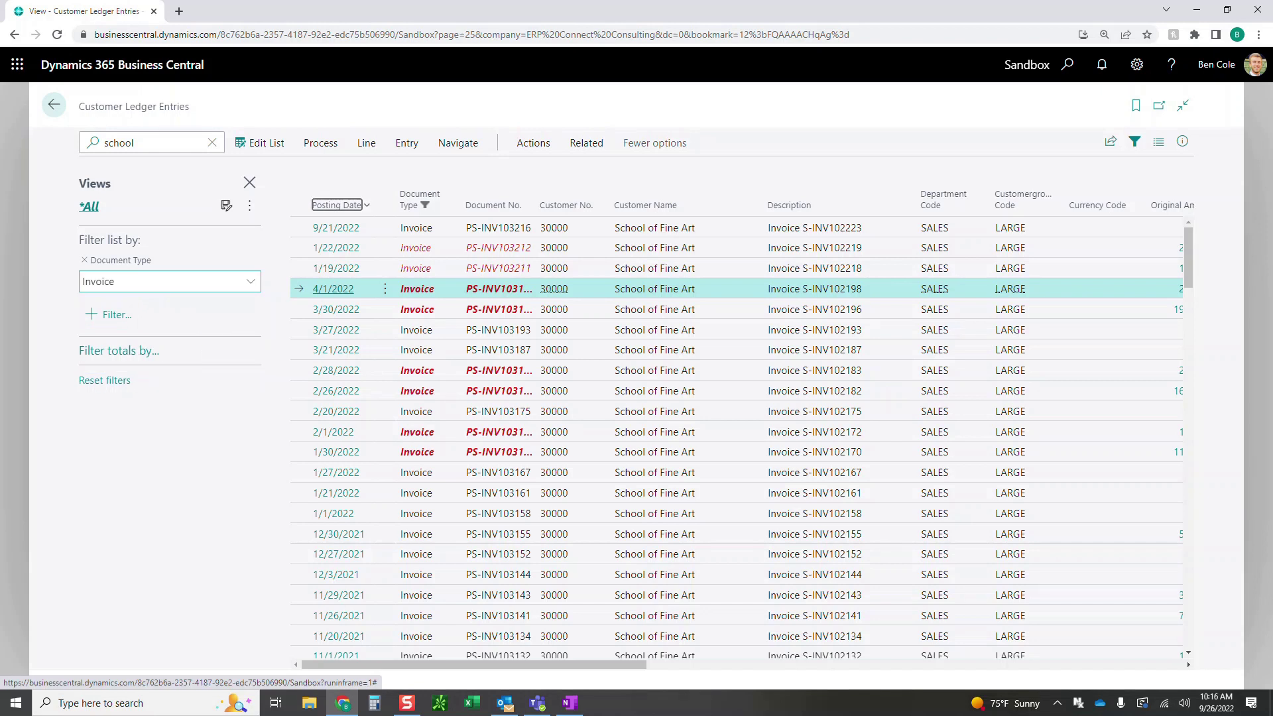
key(Down)
key(Down)
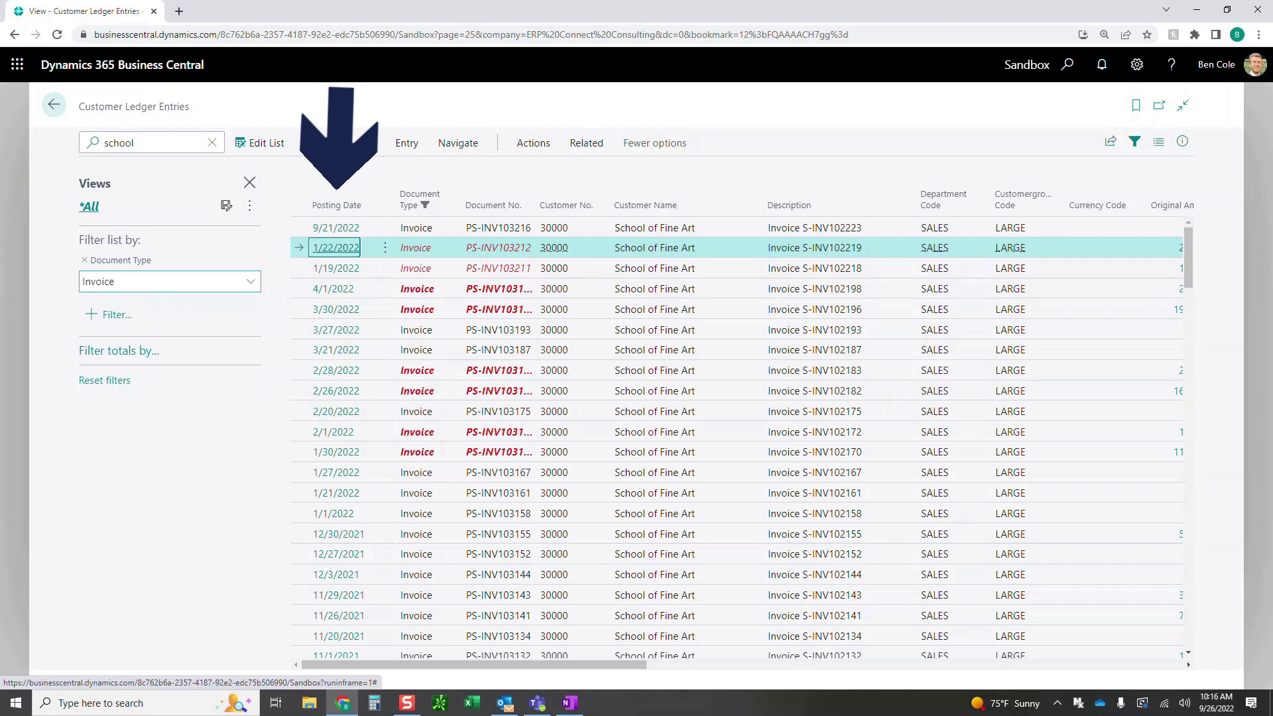
key(alt+F7)
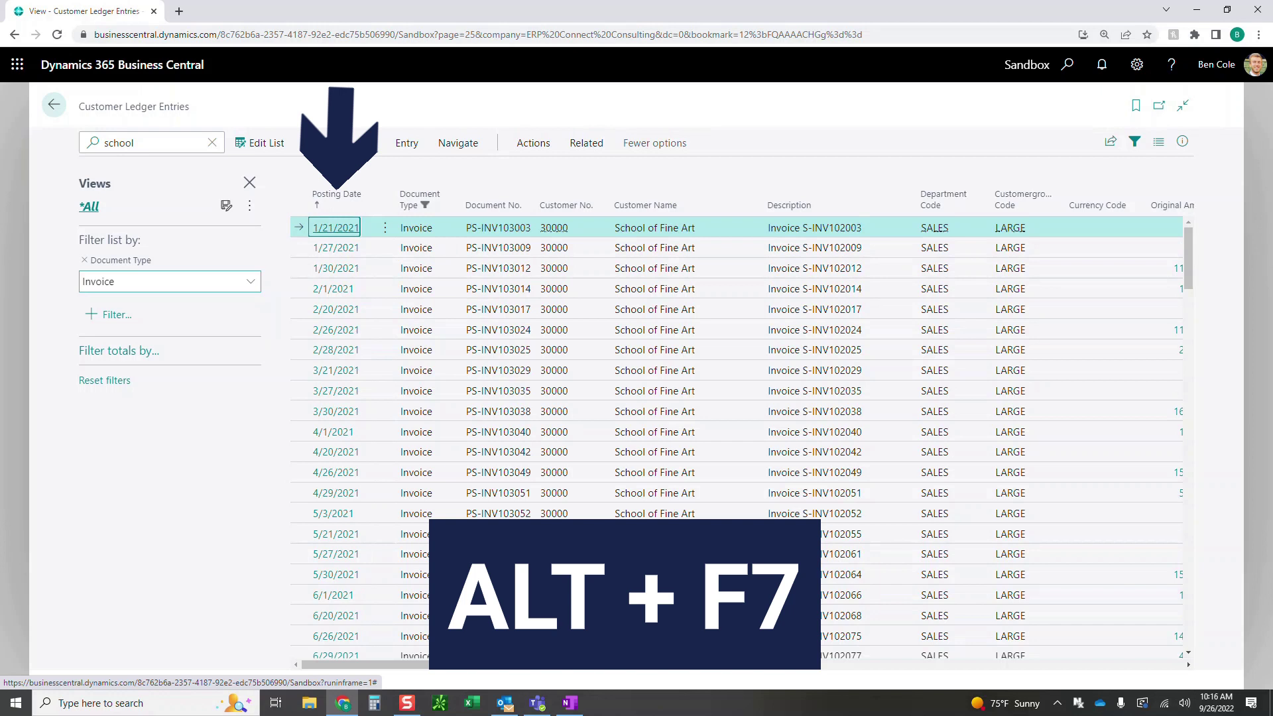
key(alt+F7)
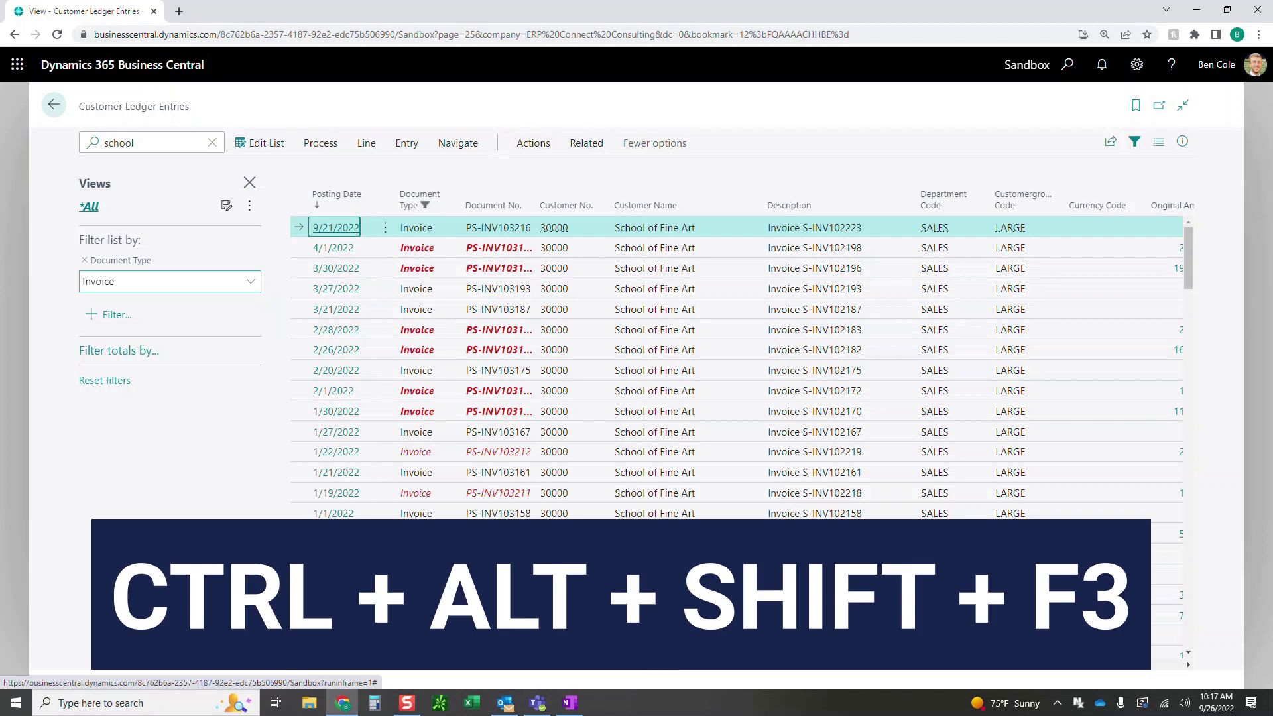
Clear the Invoice filter and erase the 'school' search text
key(ctrl+alt+shift+F3)
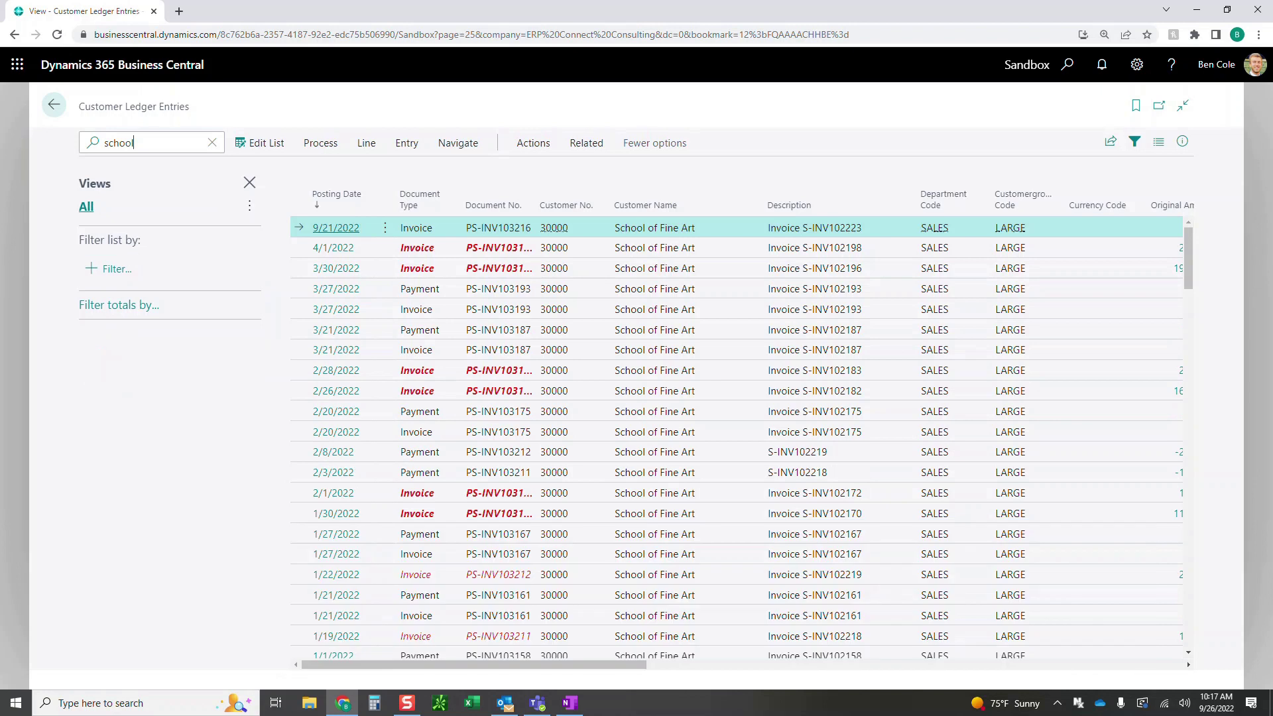
key(BackSpace)
key(BackSpace)
key(BackSpace)
key(BackSpace)
key(BackSpace)
key(BackSpace)
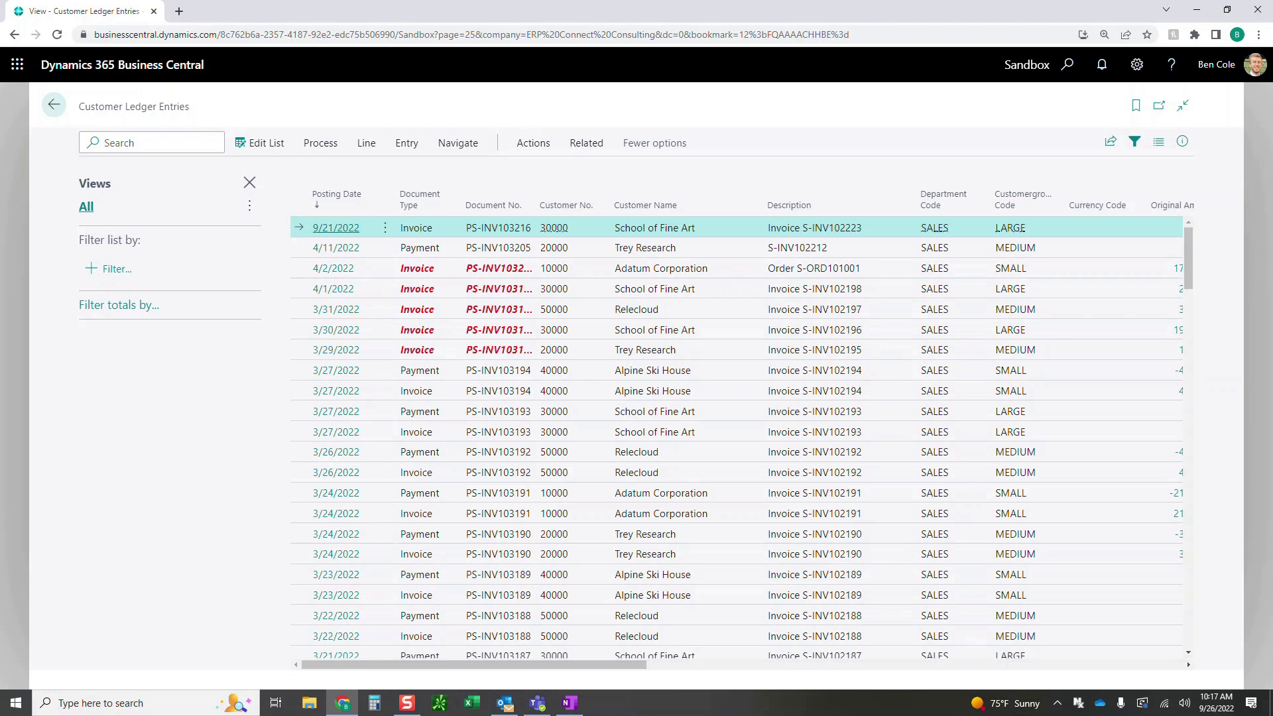
Start a new sales invoice from Sales Invoices with School of Fine Art as customer
key(Escape)
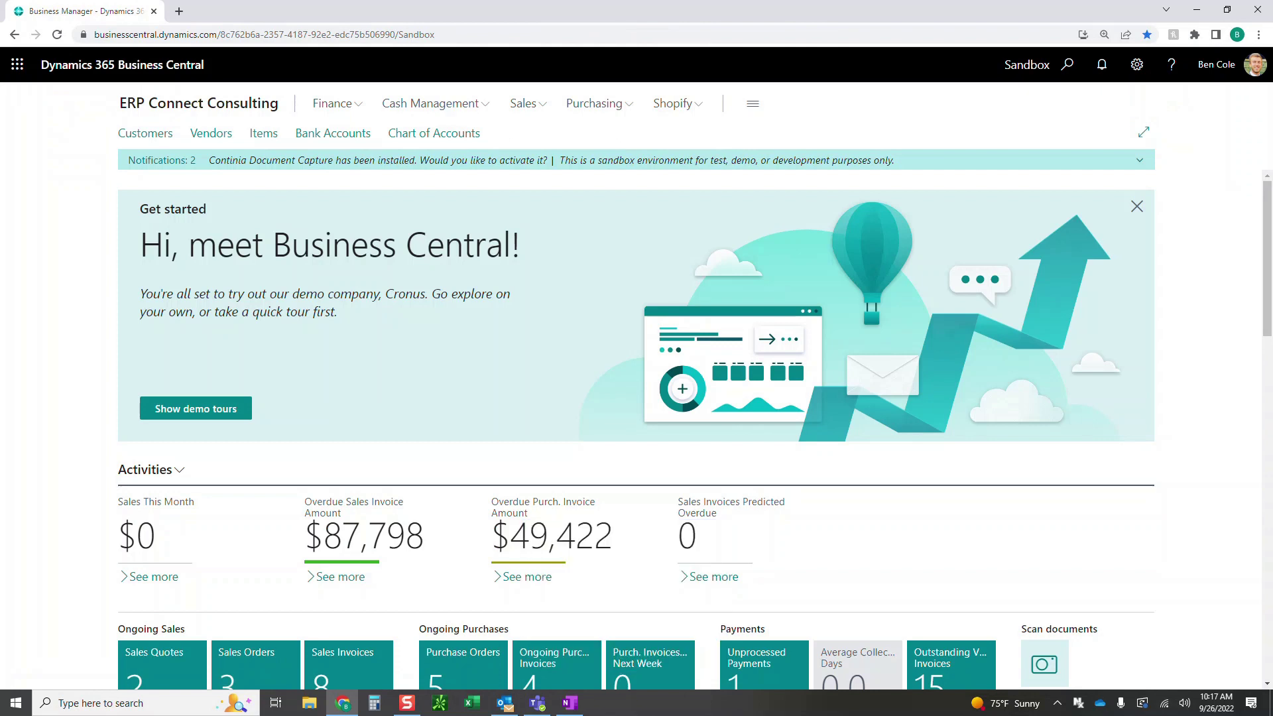
key(alt+q)
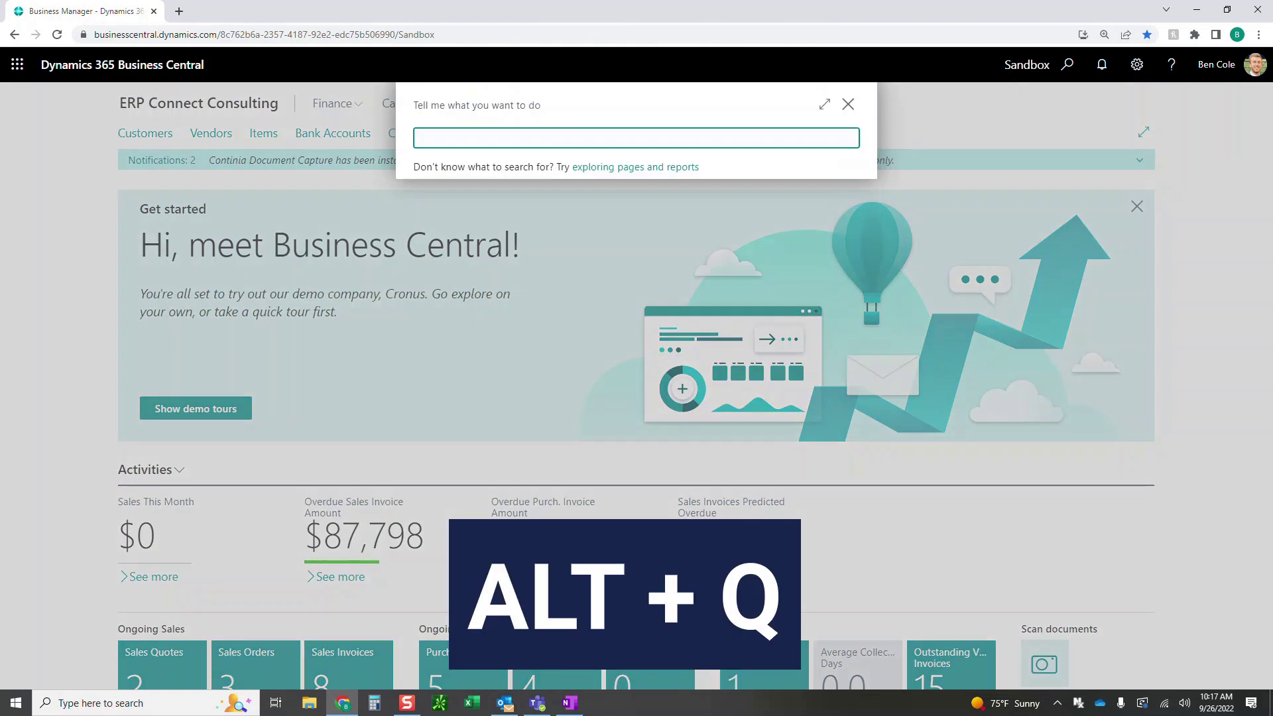
text(sales invoices)
key(Return)
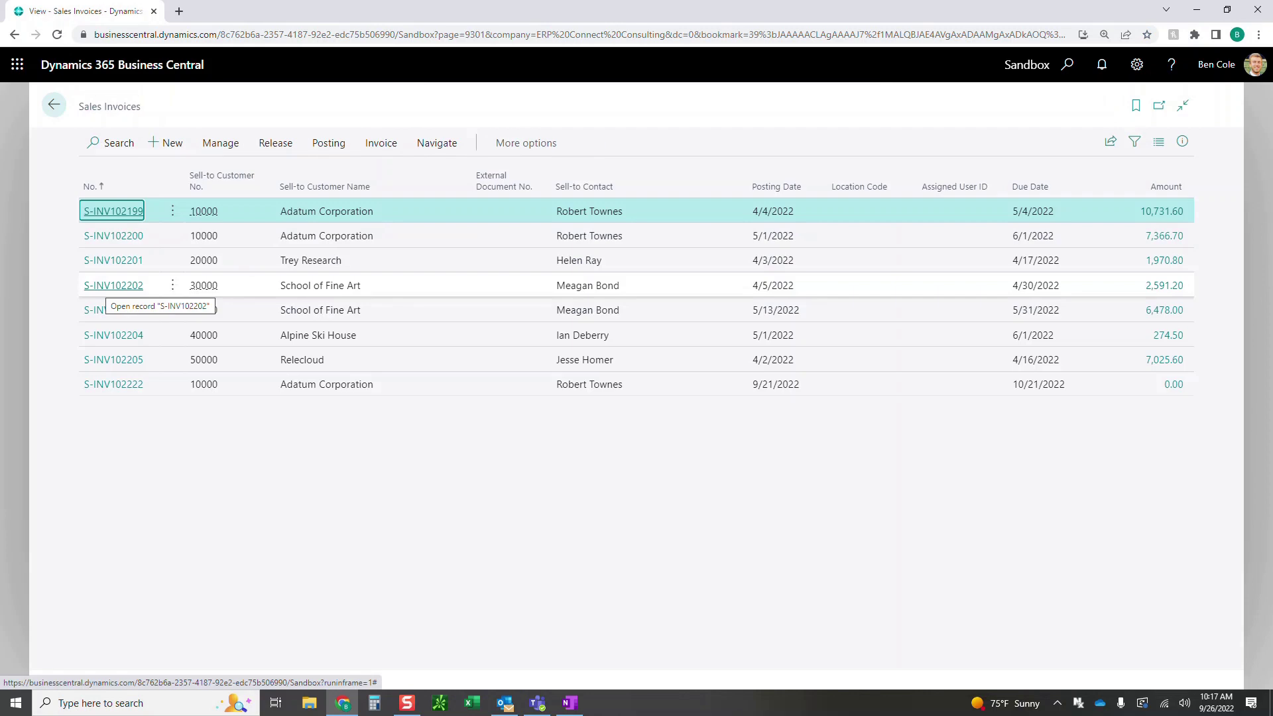
key(alt+n)
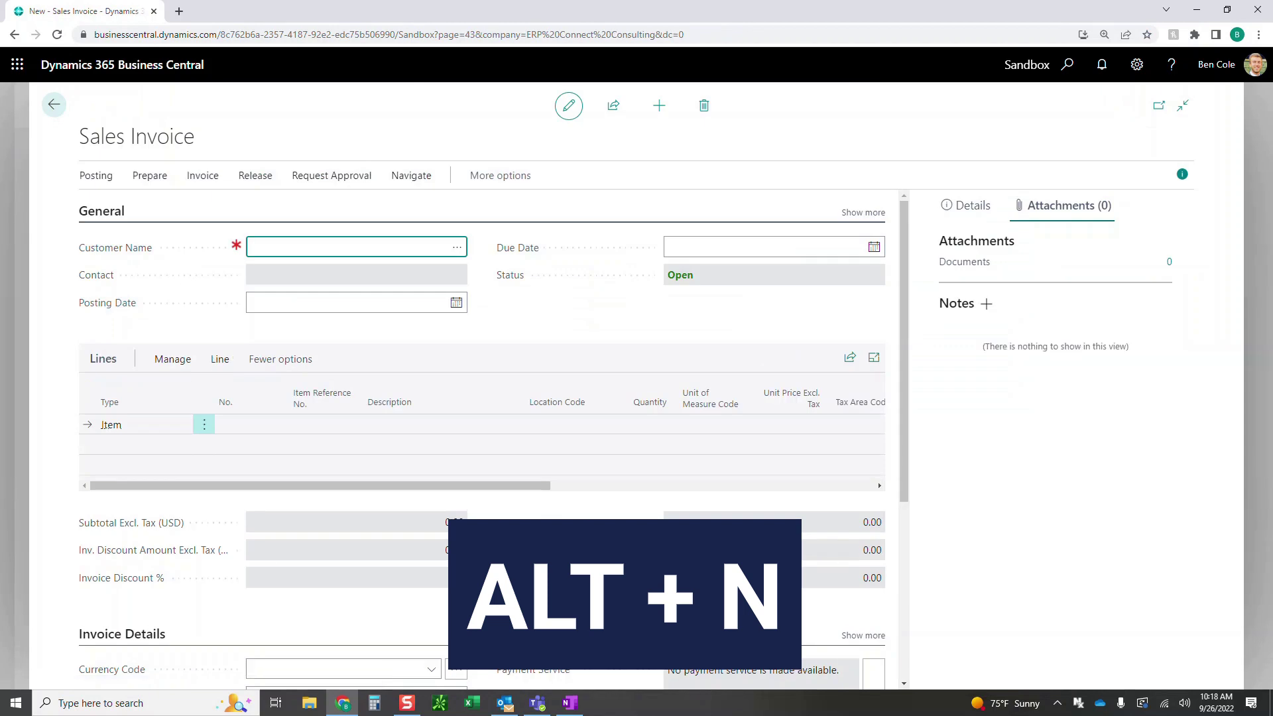
text(school)
key(Tab)
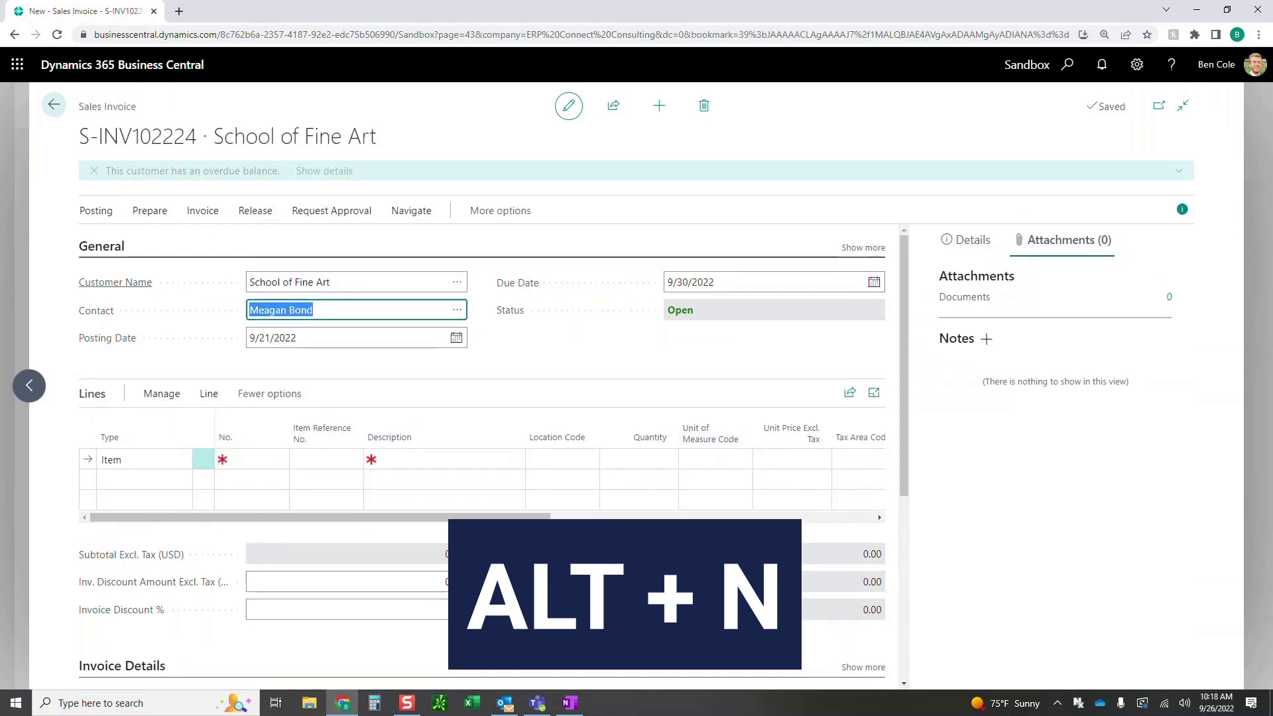
key(Tab)
key(Tab)
key(Tab)
key(Tab)
key(Tab)
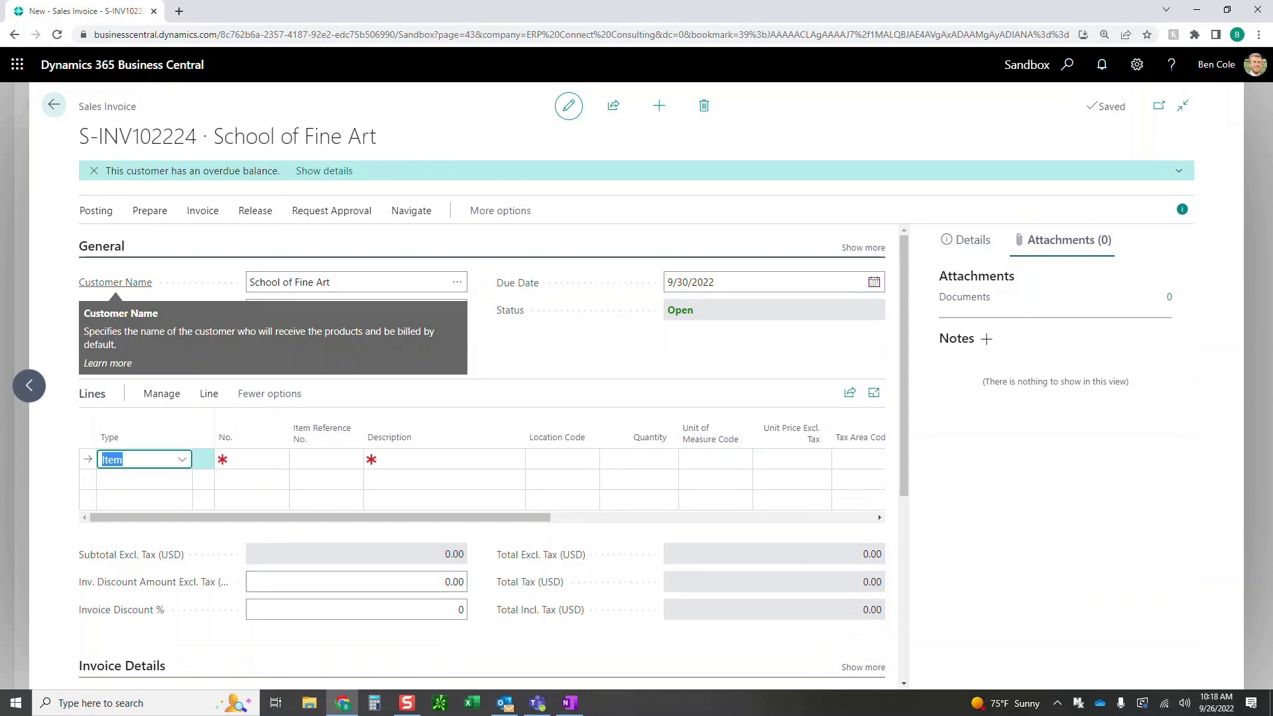
Add a G/L Account line for 40100 Income, Services
text(g)
key(Tab)
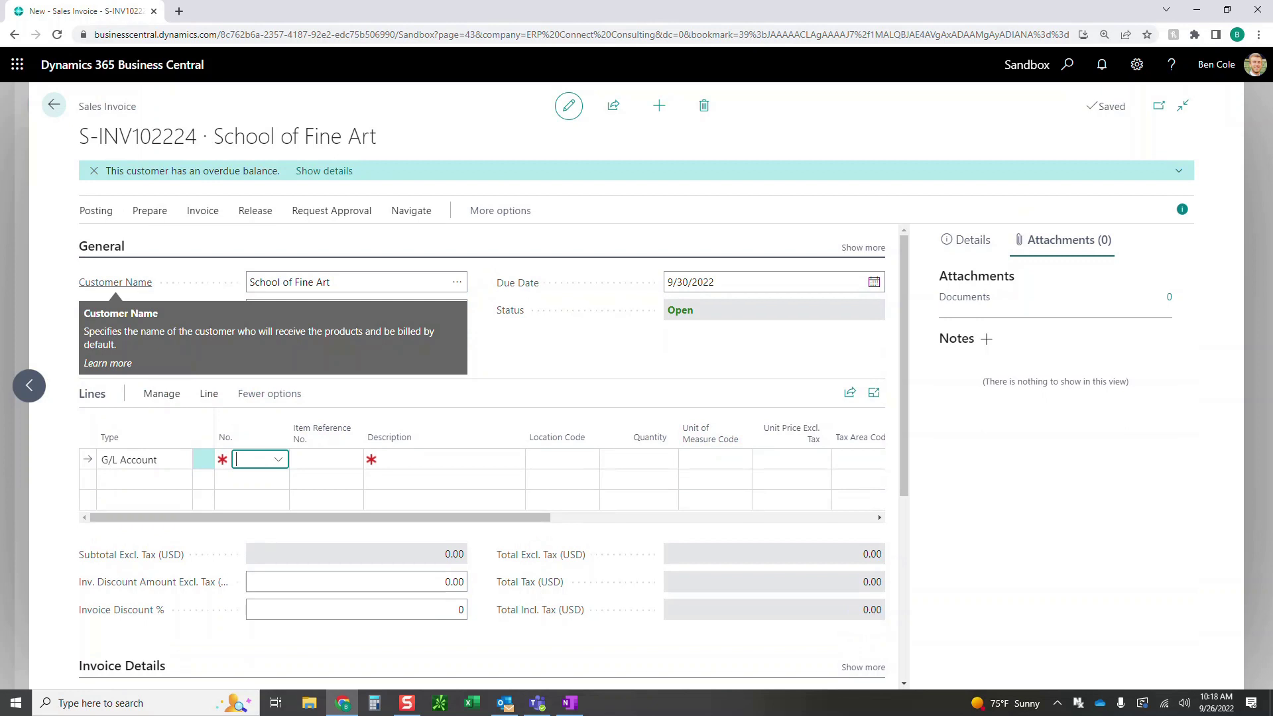
text(income)
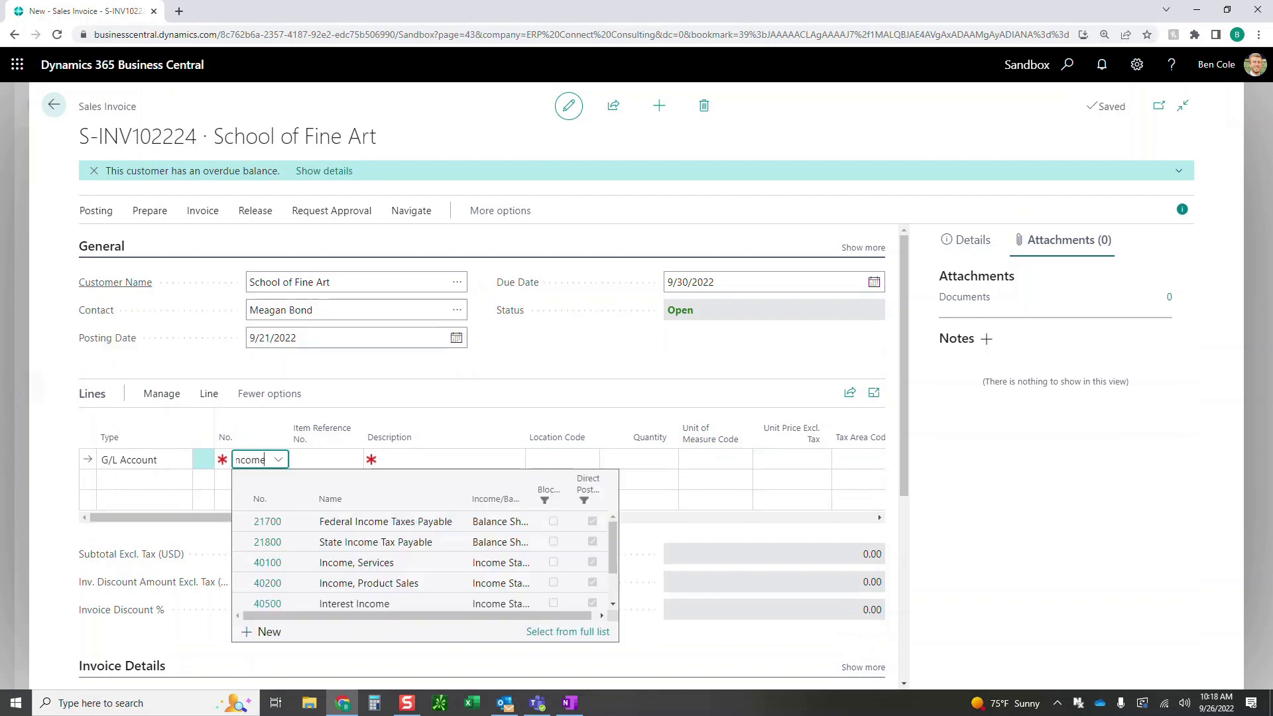
key(Down)
key(Down)
key(Down)
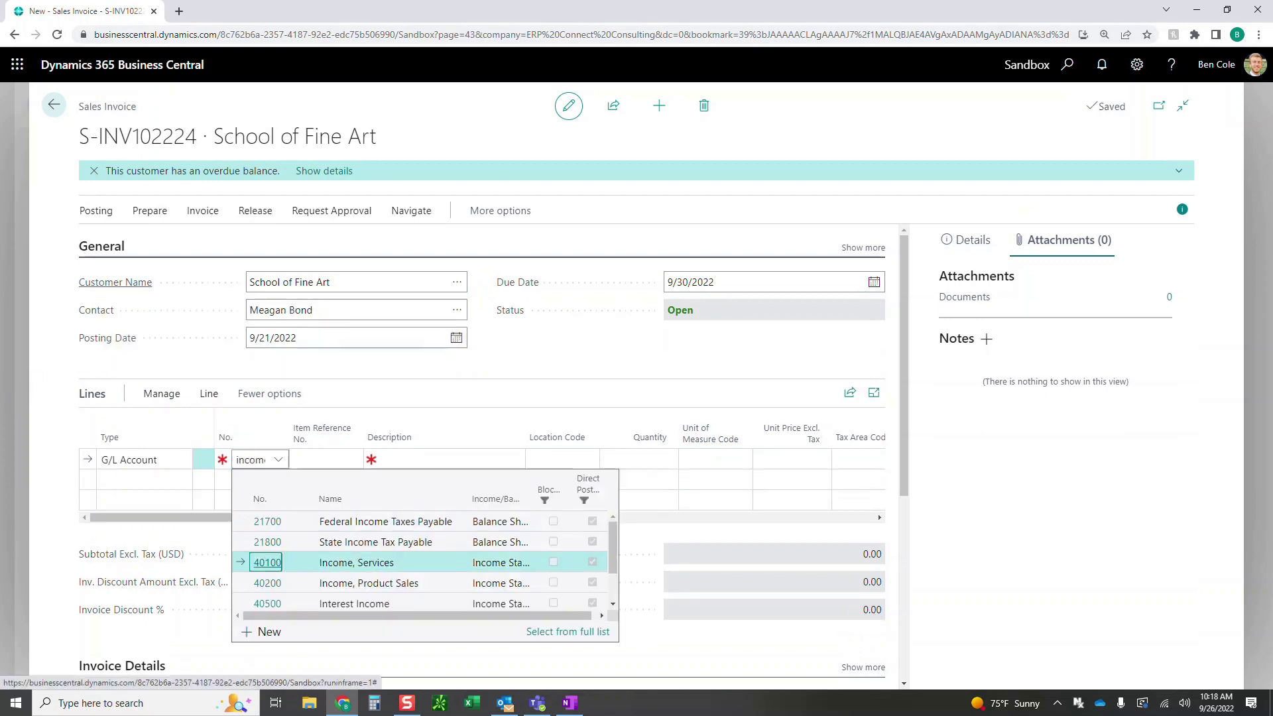
key(Return)
key(Return)
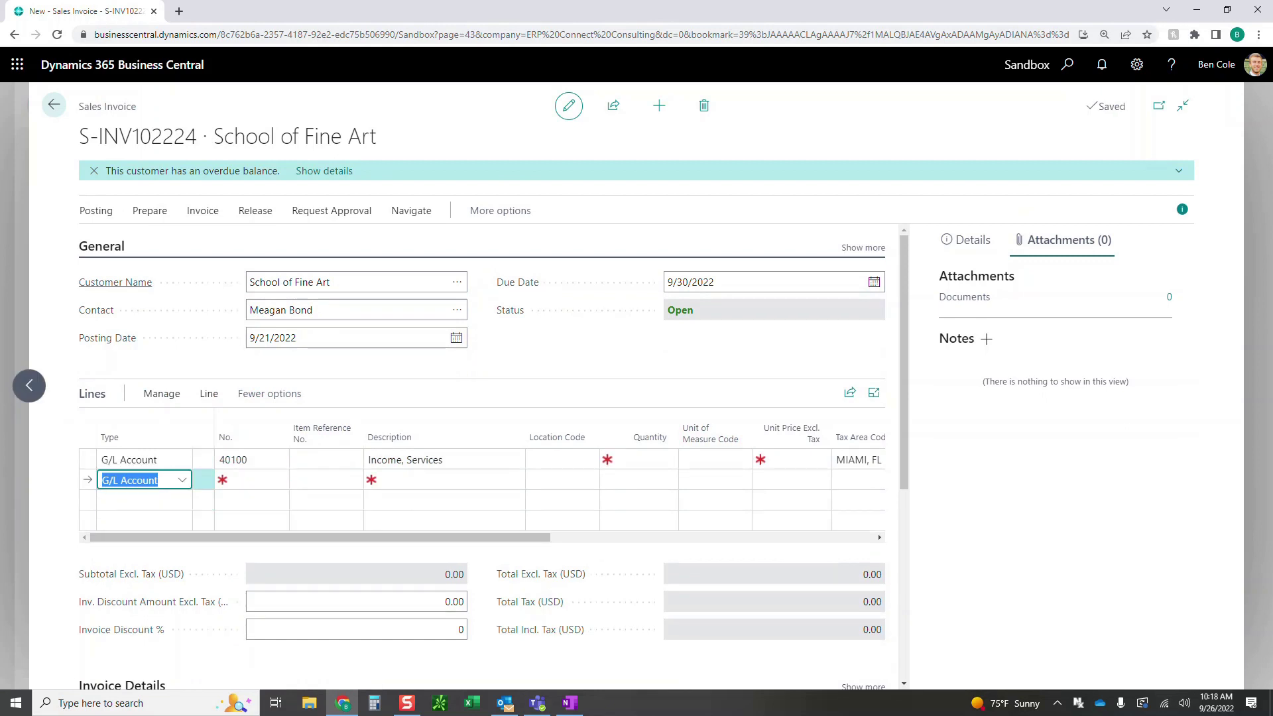
Pick G/L account 40100 Income, Services for the second line
key(Return)
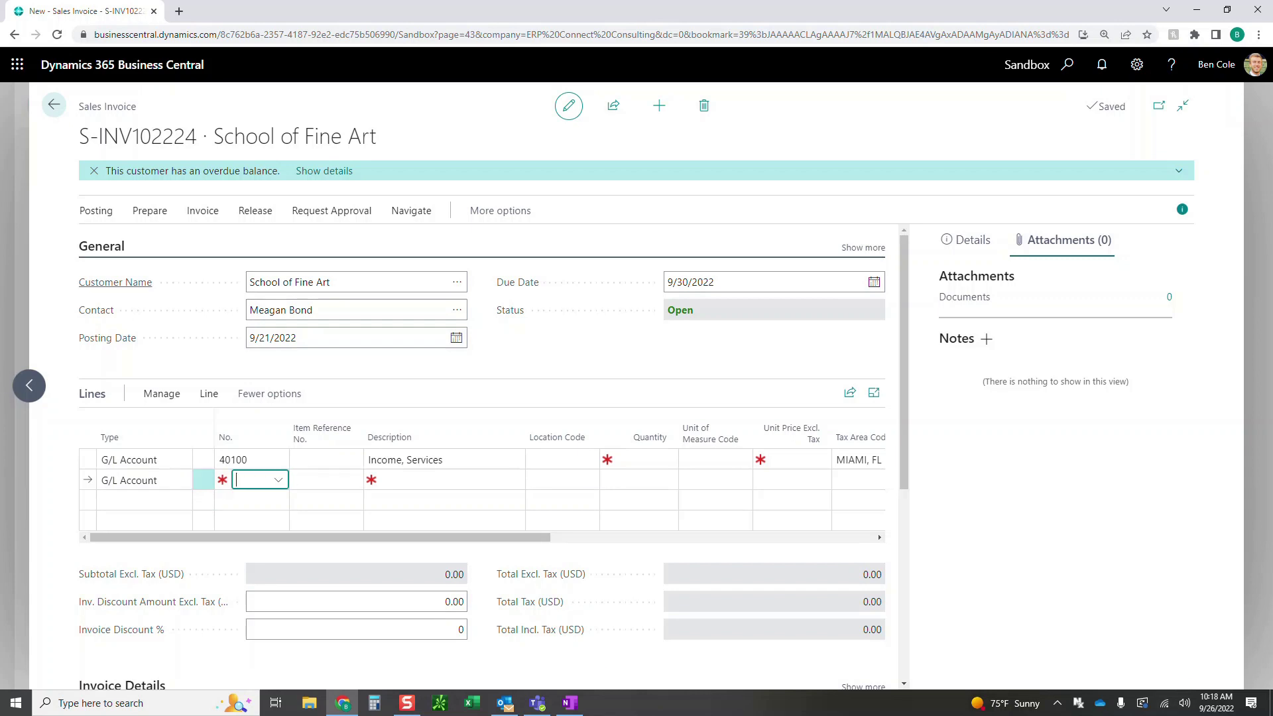
key(alt+Down)
key(Down)
key(Down)
key(Down)
key(Down)
key(Down)
key(Down)
key(Down)
key(Down)
key(Down)
key(Down)
key(Down)
key(Down)
key(Down)
key(Down)
key(Down)
key(Down)
key(Down)
key(Down)
key(Down)
key(Down)
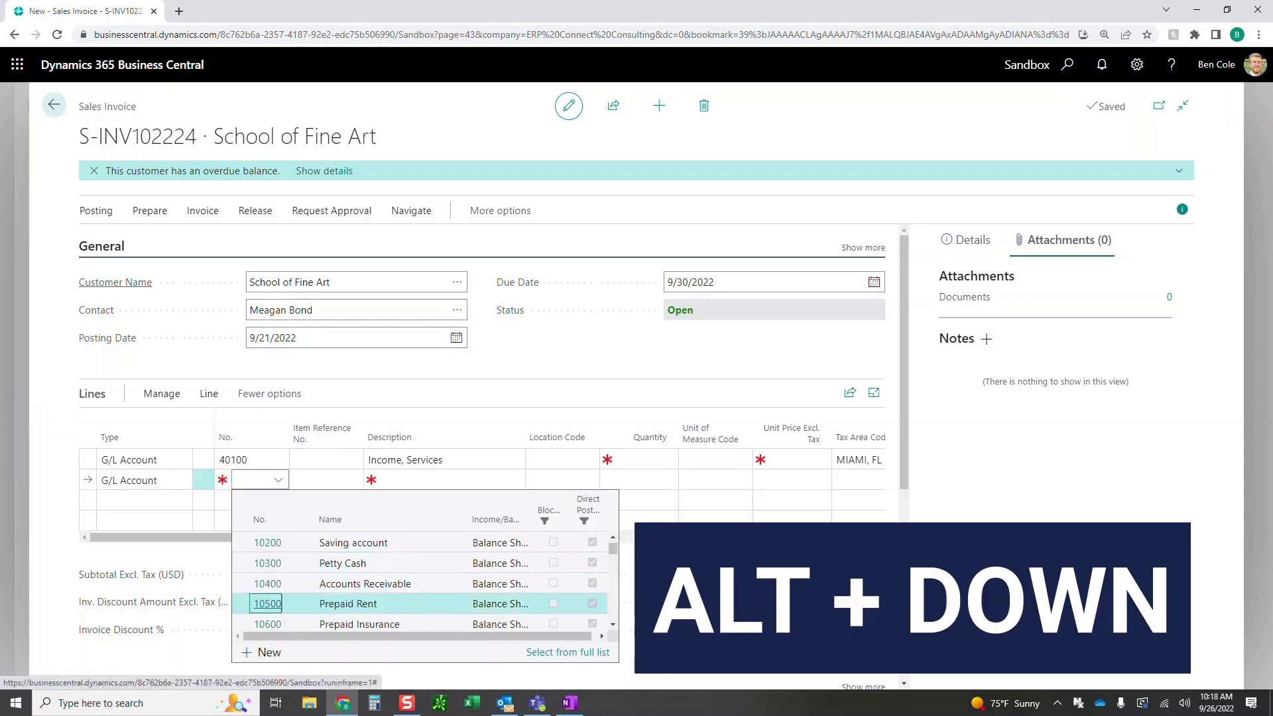
key(Down)
key(Down)
key(Down)
key(Down)
key(Down)
key(Down)
key(Down)
key(Down)
key(Down)
key(Down)
key(Down)
key(Down)
key(Down)
key(Down)
key(Down)
key(Down)
key(Down)
key(Down)
key(Down)
key(Down)
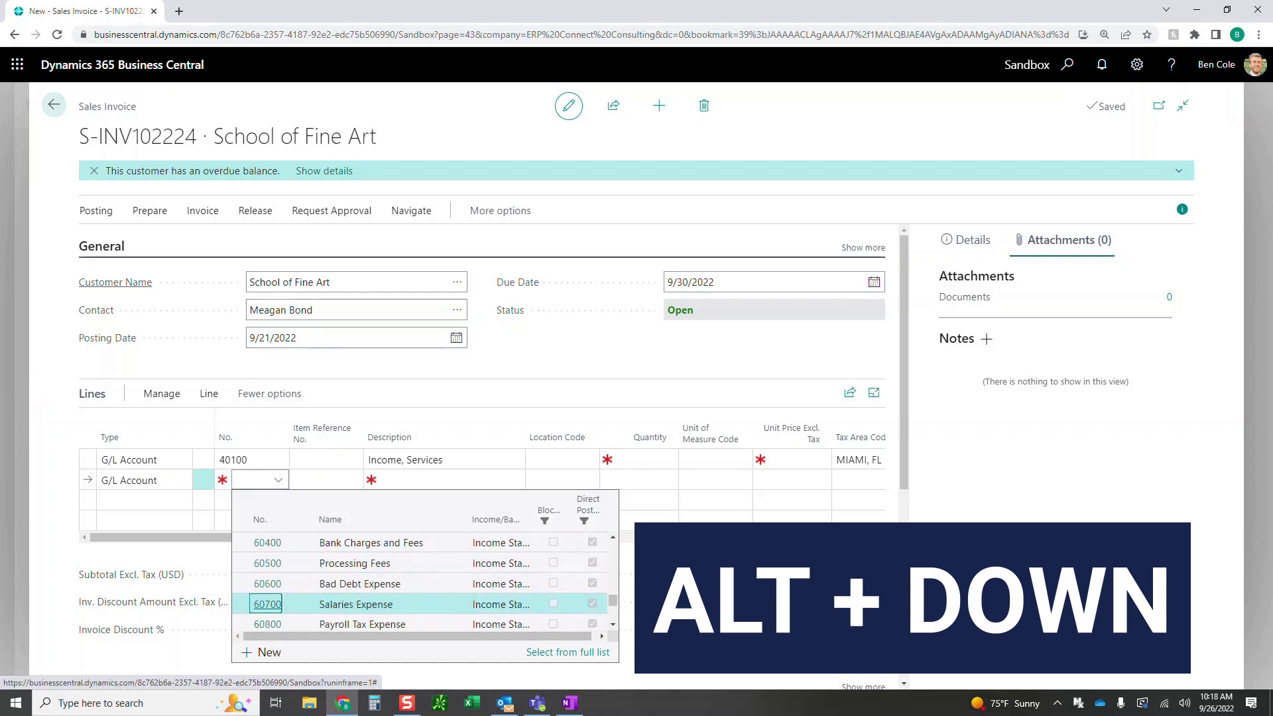
key(Up)
key(Up)
key(Up)
key(Up)
key(Up)
key(Up)
key(Up)
key(Up)
key(Up)
key(Up)
key(Up)
key(Up)
key(Up)
key(Up)
key(Up)
key(Up)
key(Up)
key(Up)
key(Up)
key(Up)
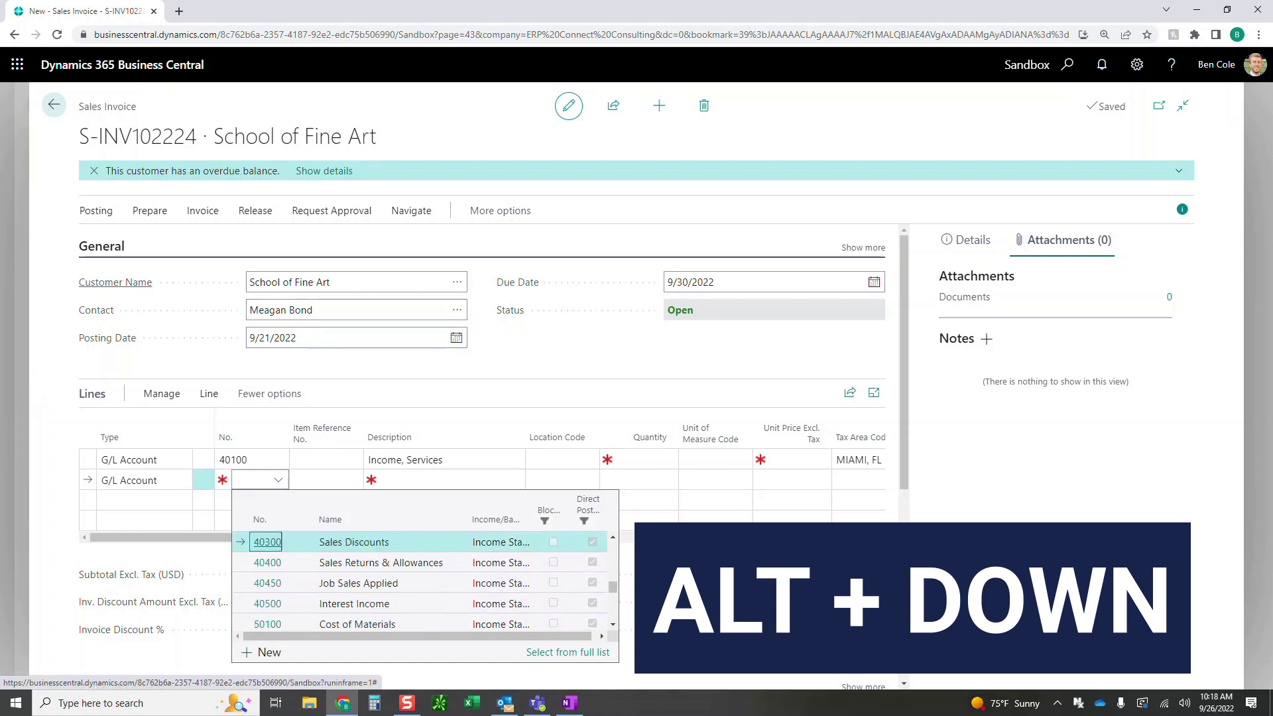
key(Down)
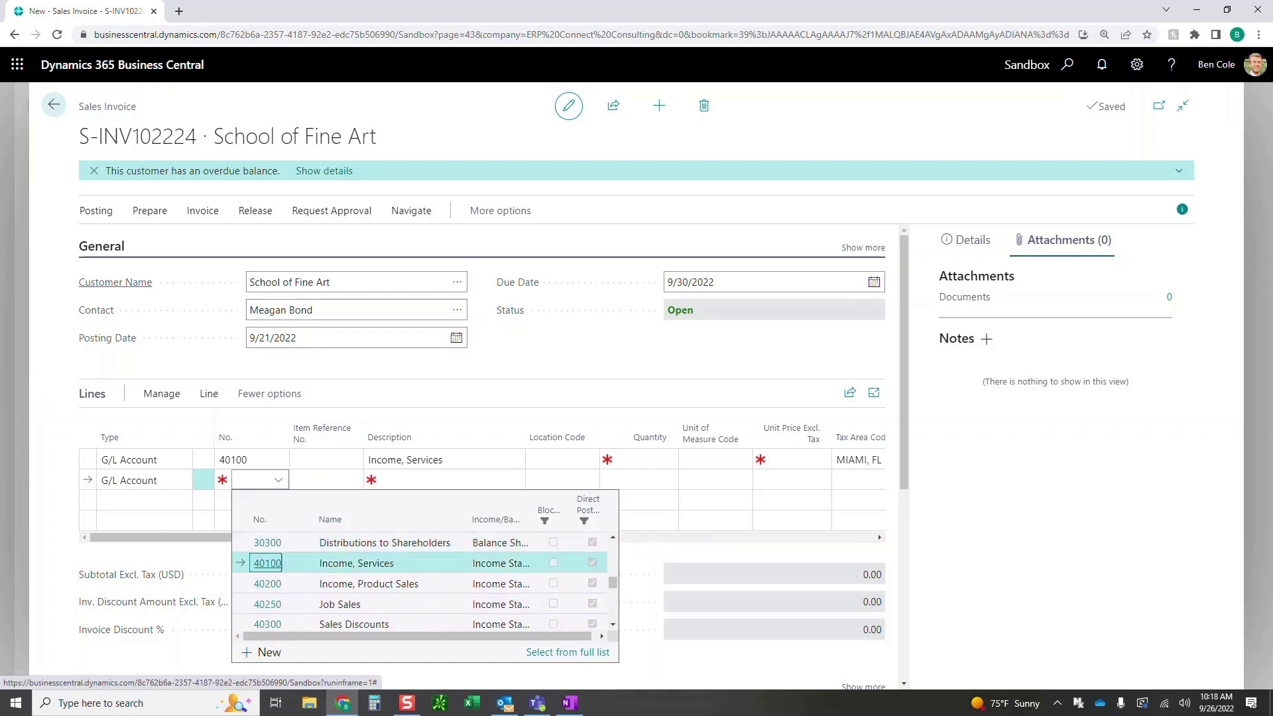
key(Tab)
Enter quantity 1 and unit price 250.00, bringing the invoice total to 500.00
key(Tab)
key(Tab)
key(Tab)
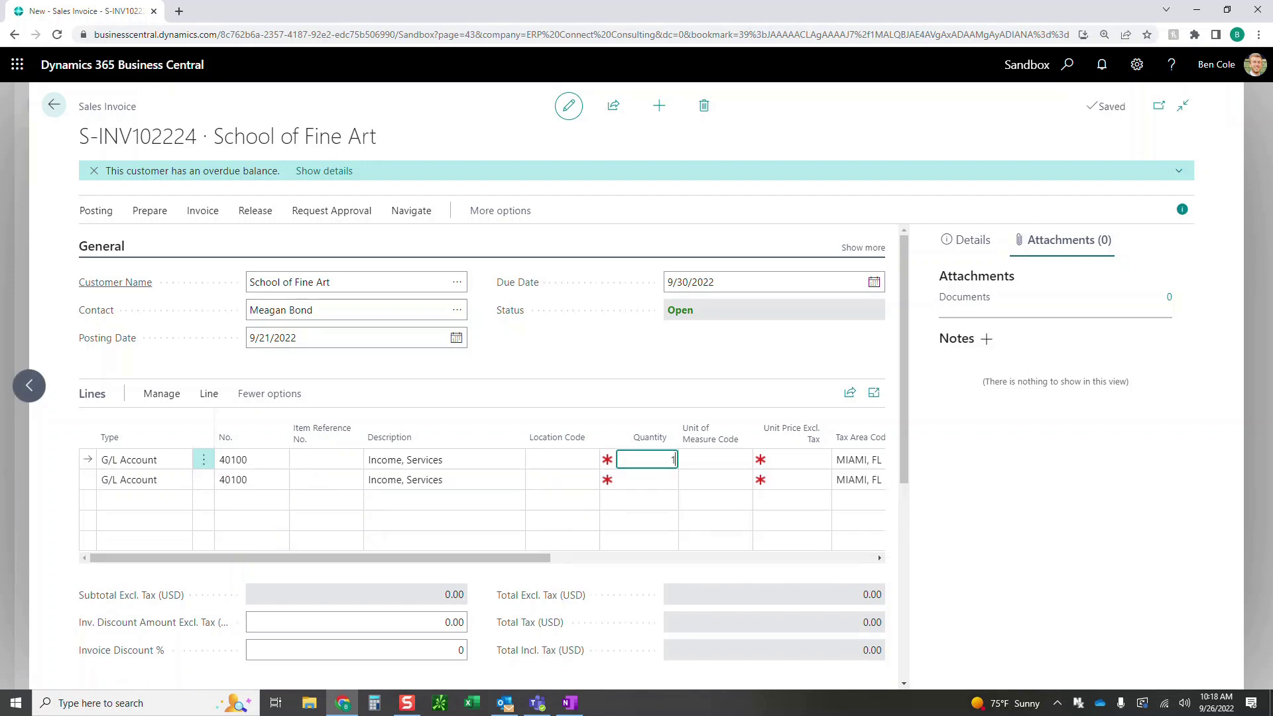
text(1)
key(Tab)
key(Tab)
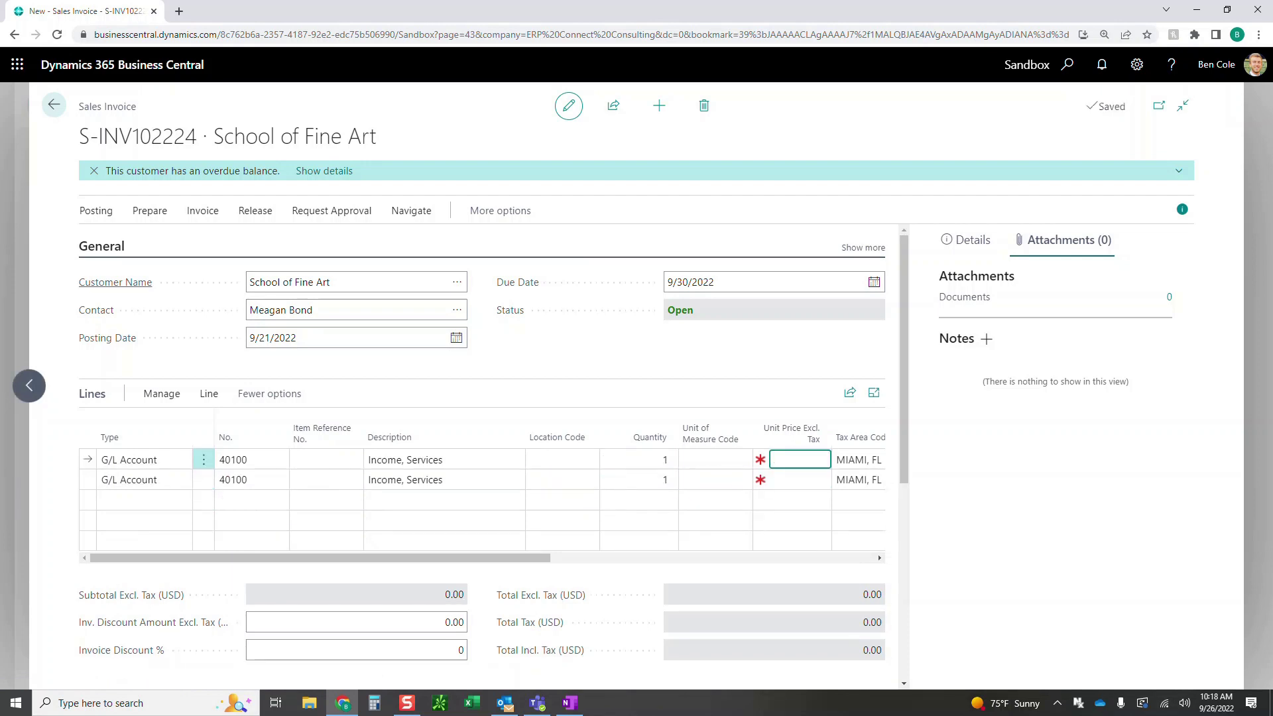
text(250)
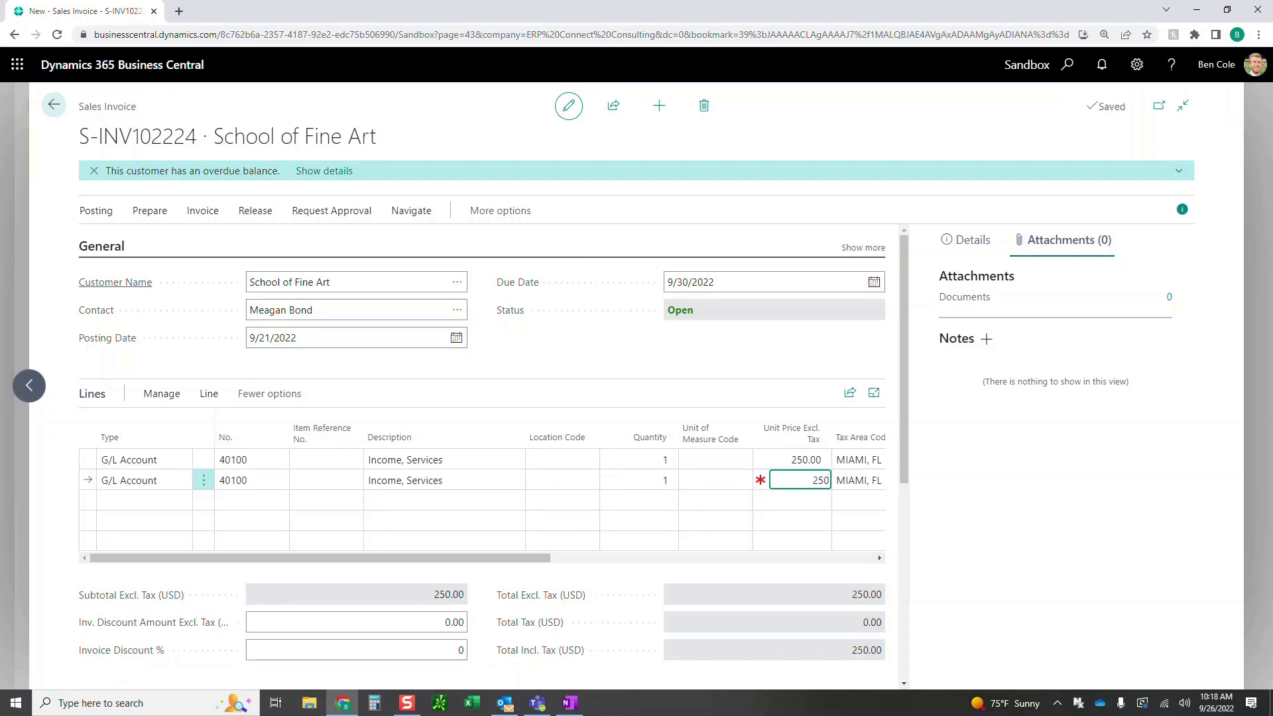
key(Tab)
key(Tab)
key(Tab)
key(Tab)
key(Tab)
key(Tab)
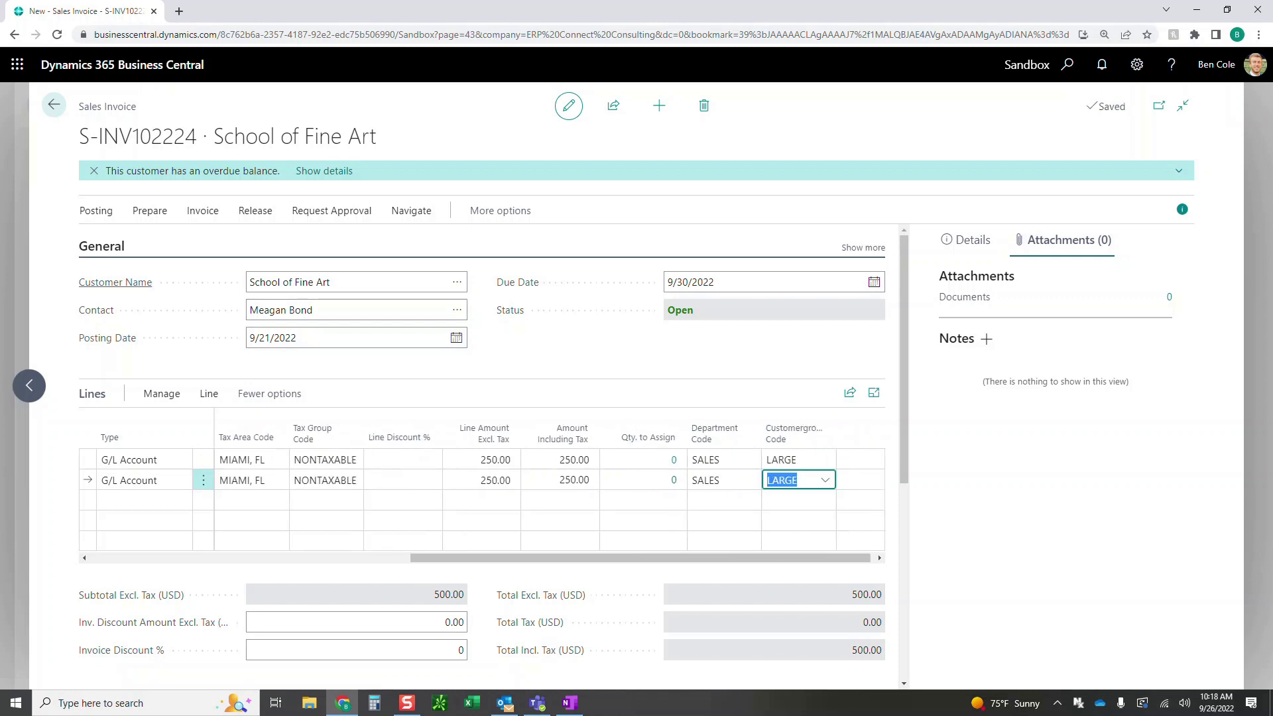
click(252, 481)
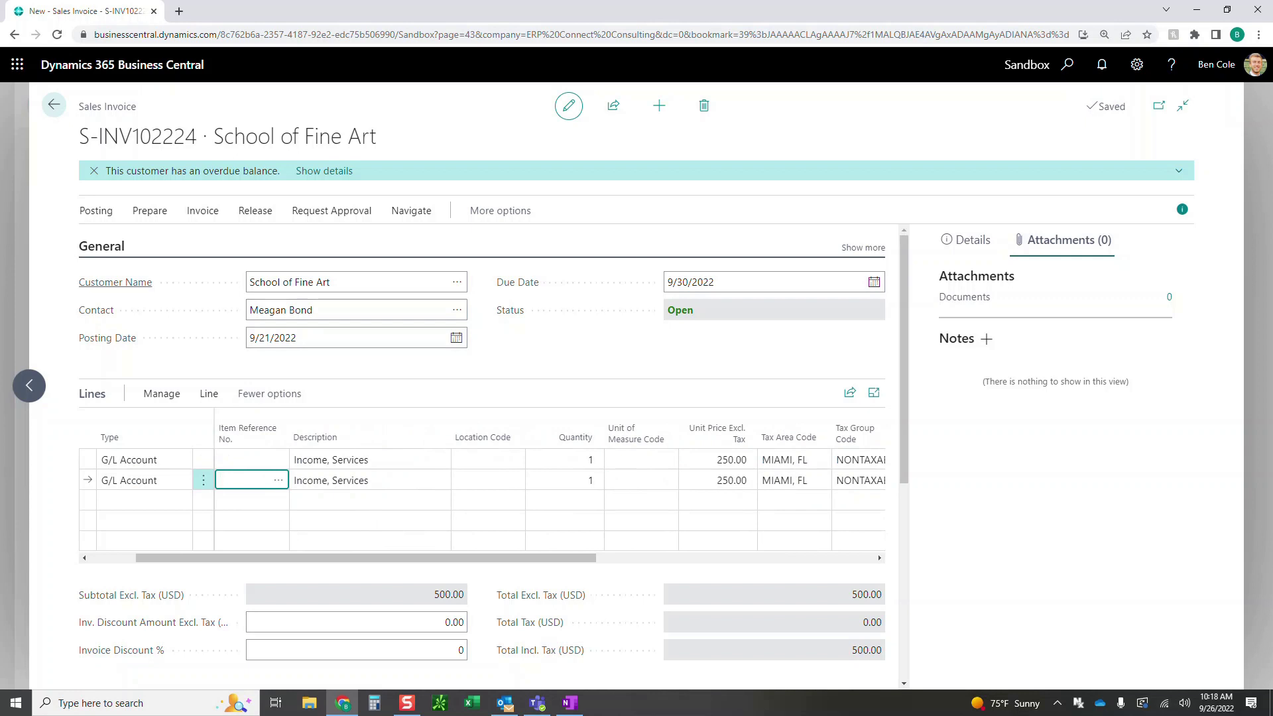
Post the invoice with F9, confirming Yes and declining to open the posted invoice
key(F9)
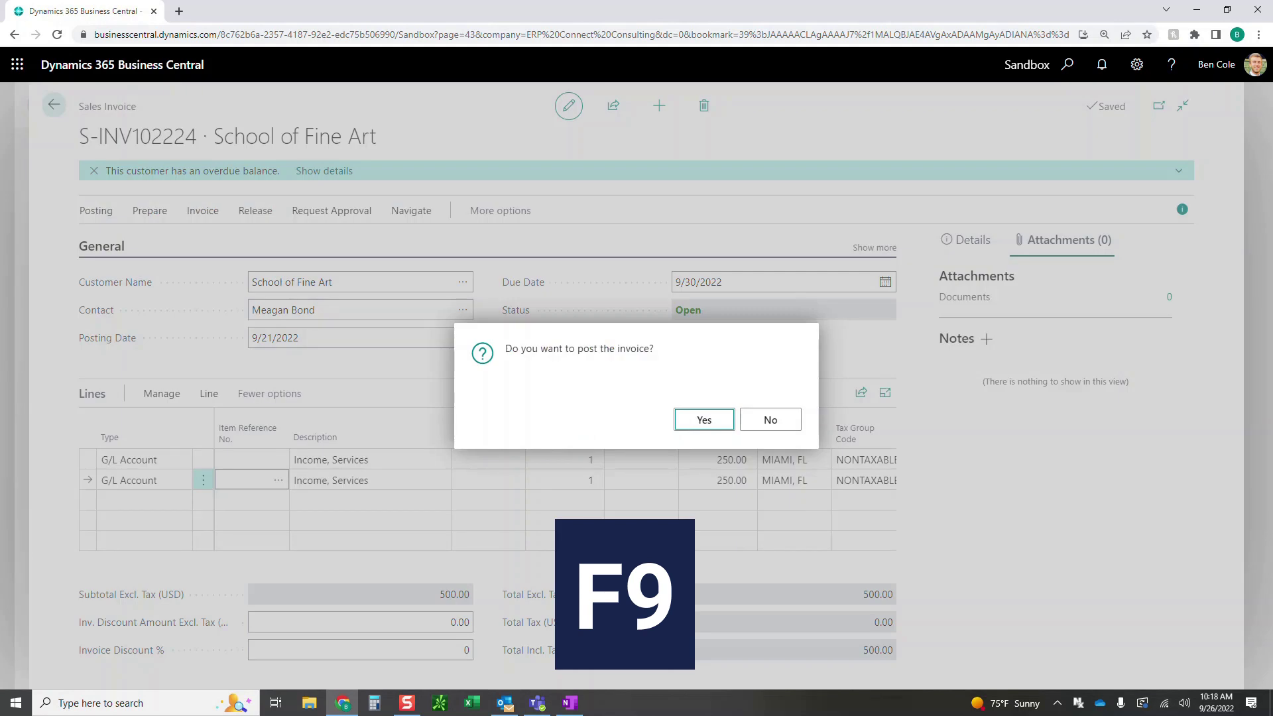
key(Return)
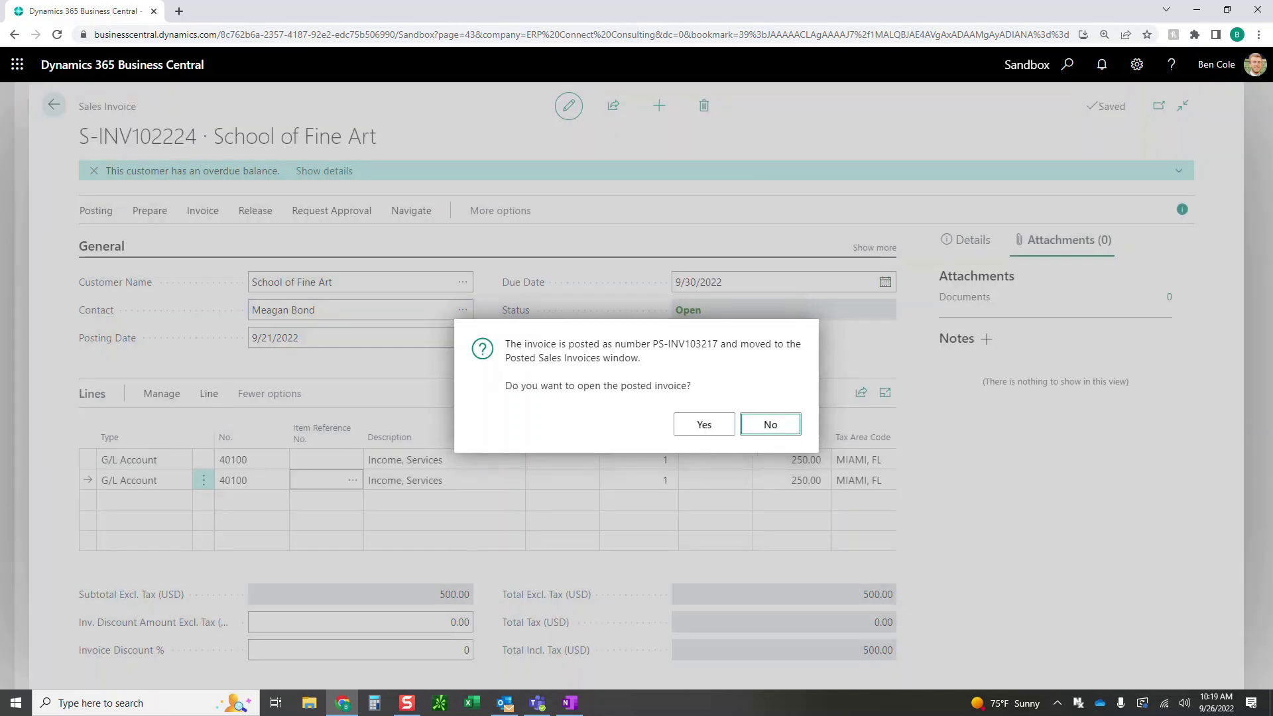
key(Return)
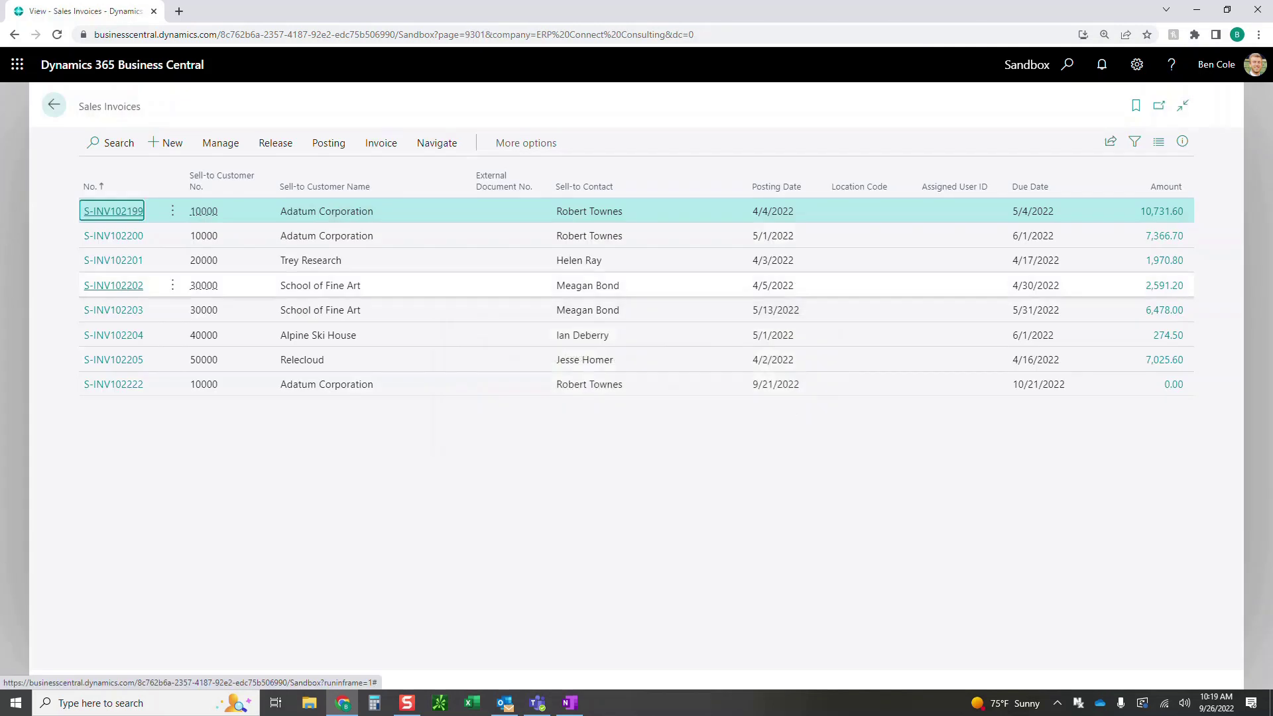
Reopen Customer Ledger Entries through the Alt+Q search
key(Escape)
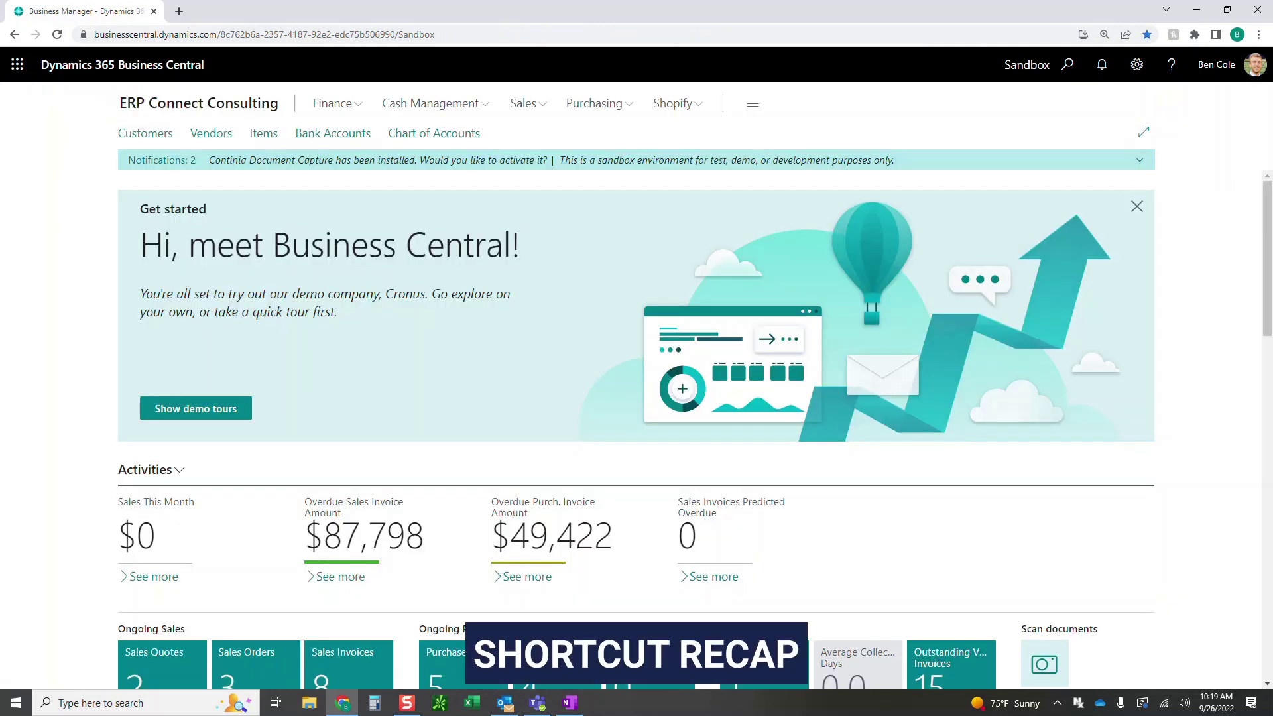
key(alt+q)
text(custom)
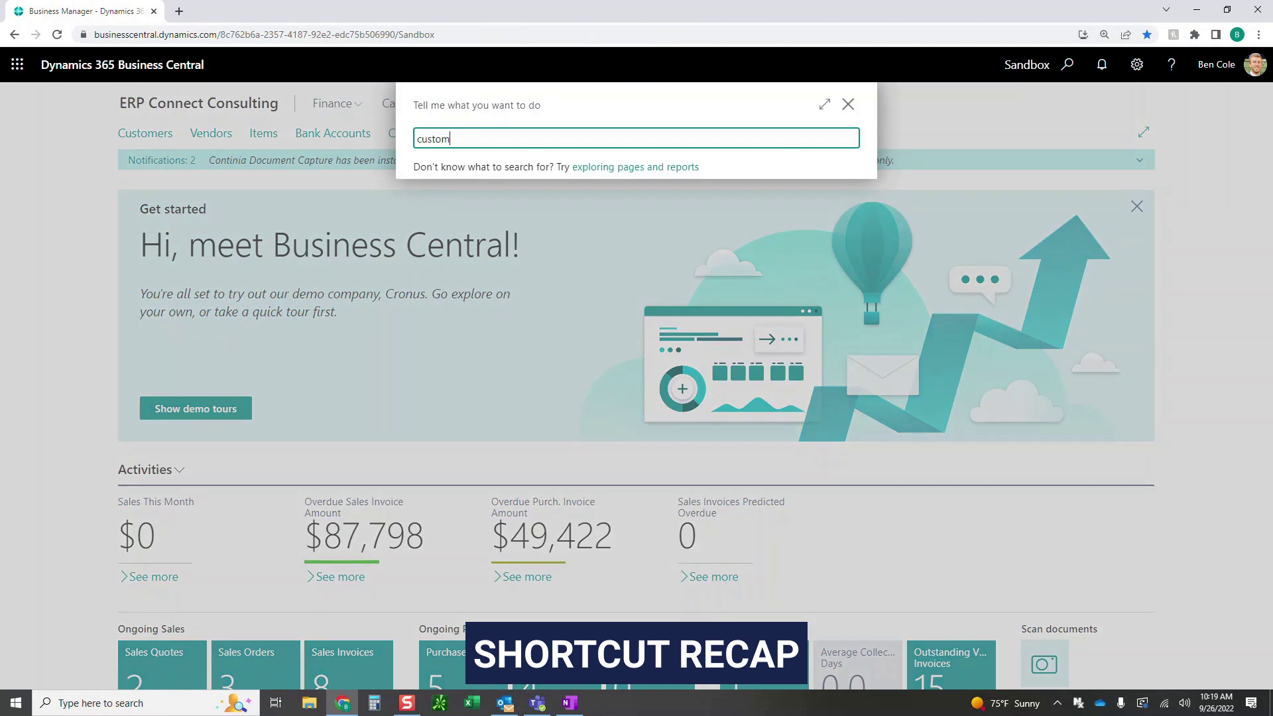
text(er ledger entries)
key(Return)
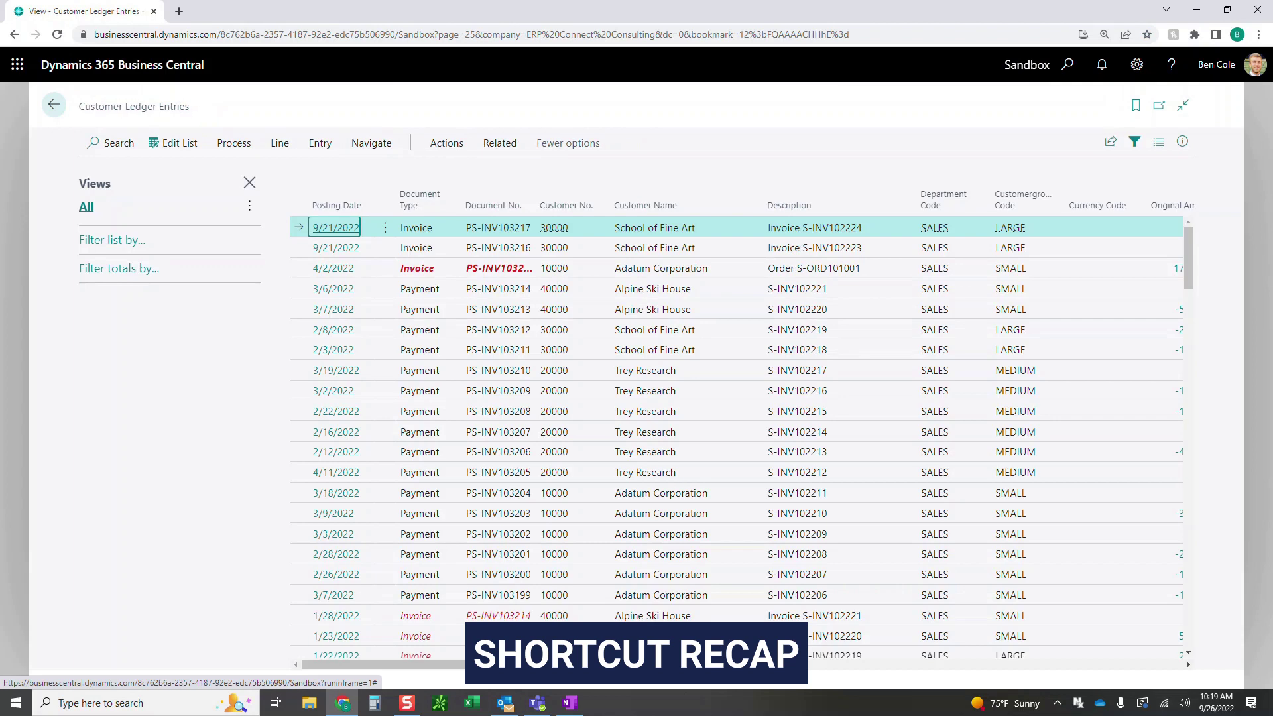
Search the entries for 'school' and move to the new 500.00 invoice amount
key(F3)
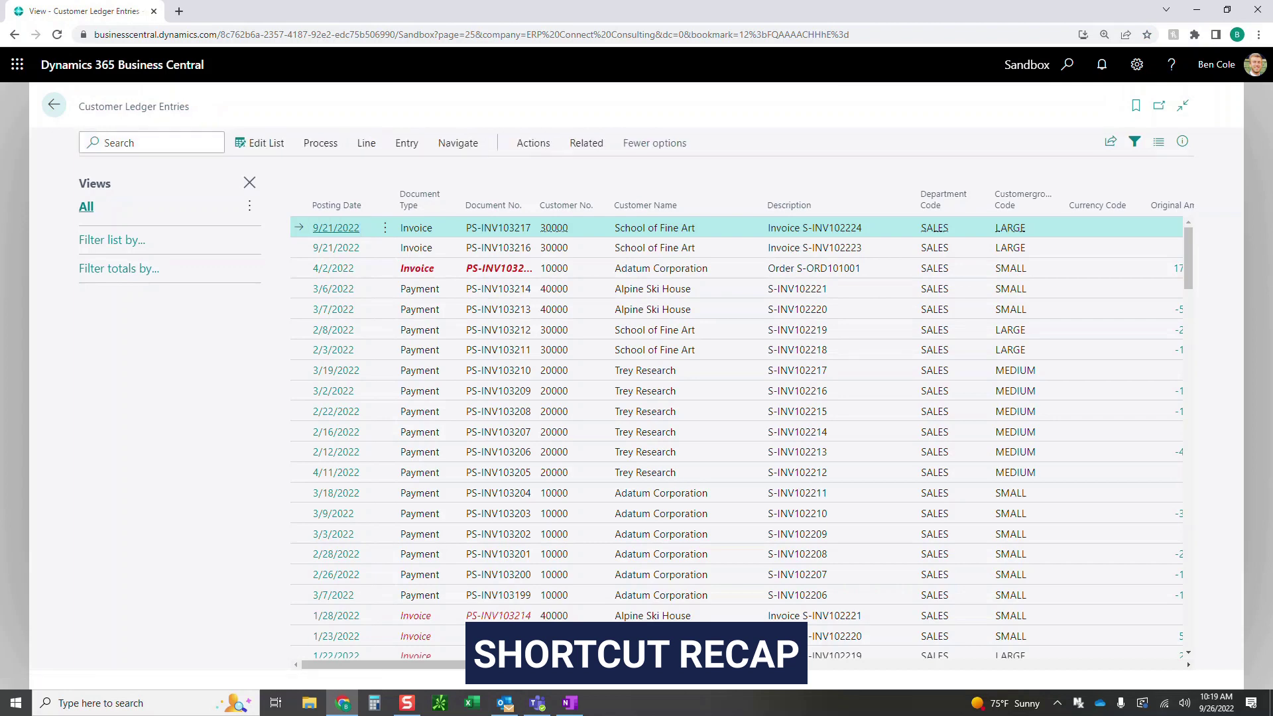
text(school)
key(Tab)
key(Tab)
key(Tab)
key(Tab)
key(Tab)
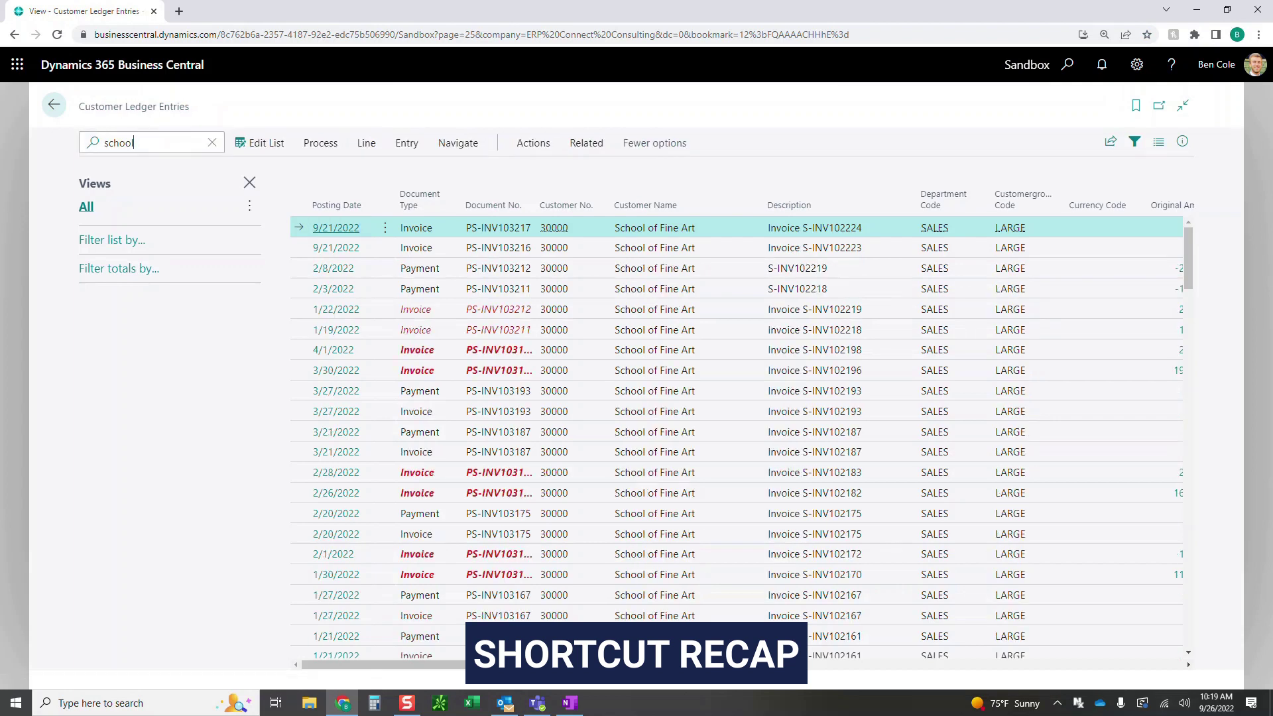
key(Tab)
key(Tab)
key(Tab)
key(Tab)
key(Tab)
key(Tab)
key(Tab)
key(Tab)
key(Tab)
key(Tab)
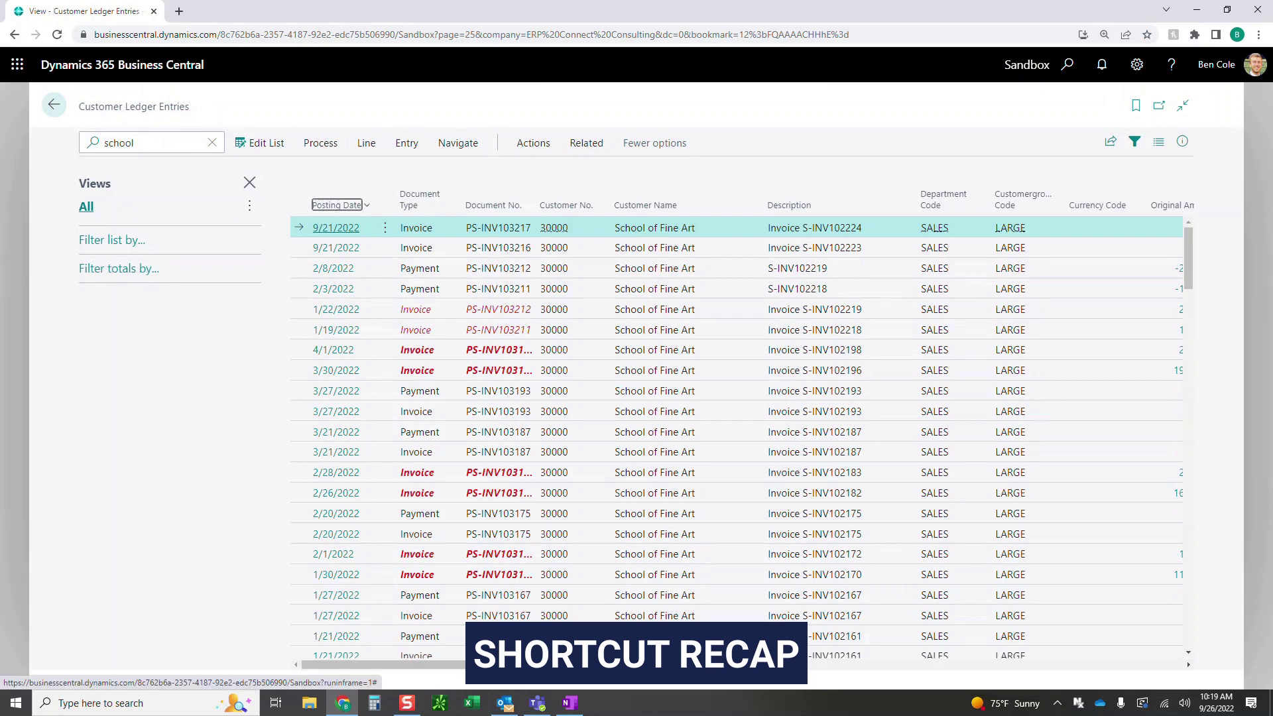
key(Tab)
key(Tab)
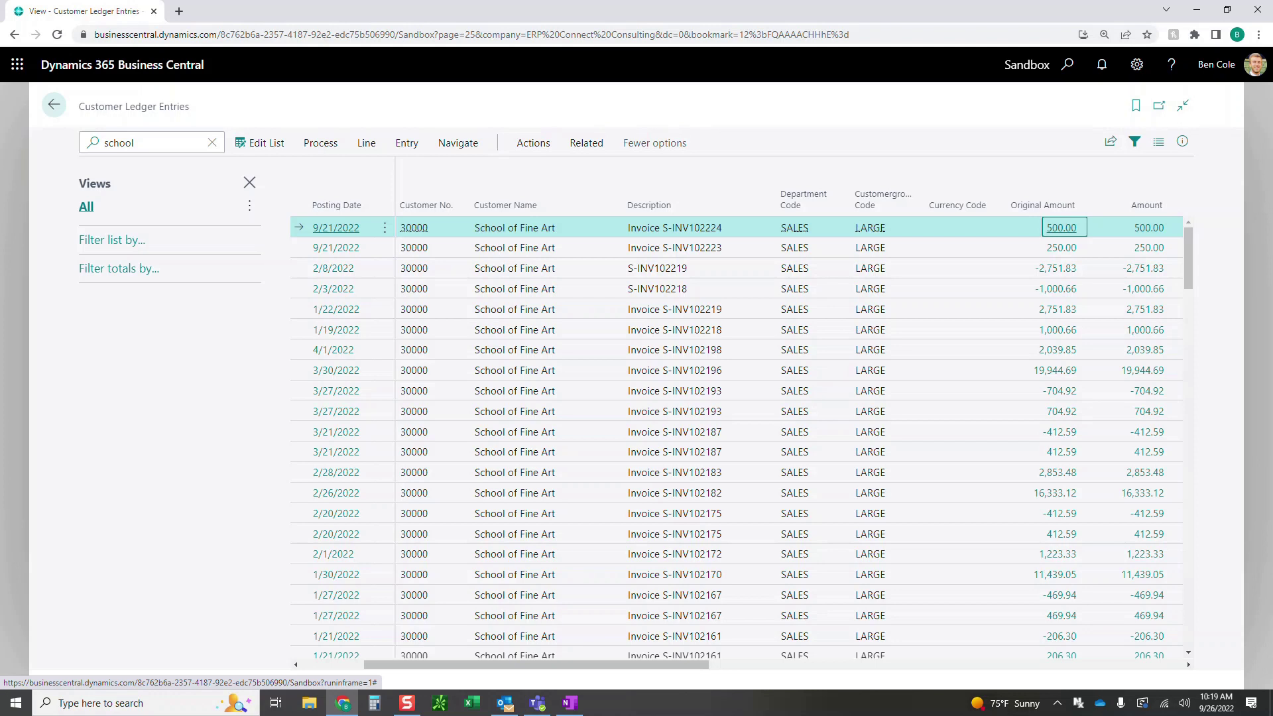
key(F5)
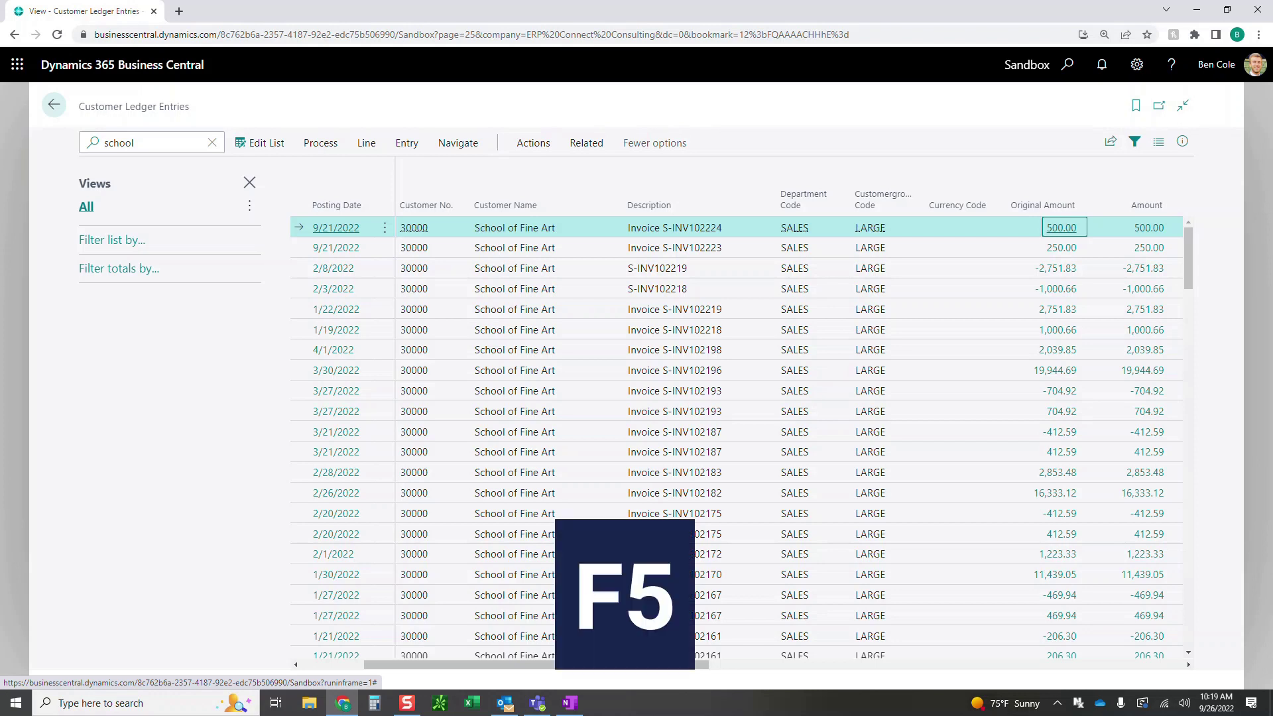